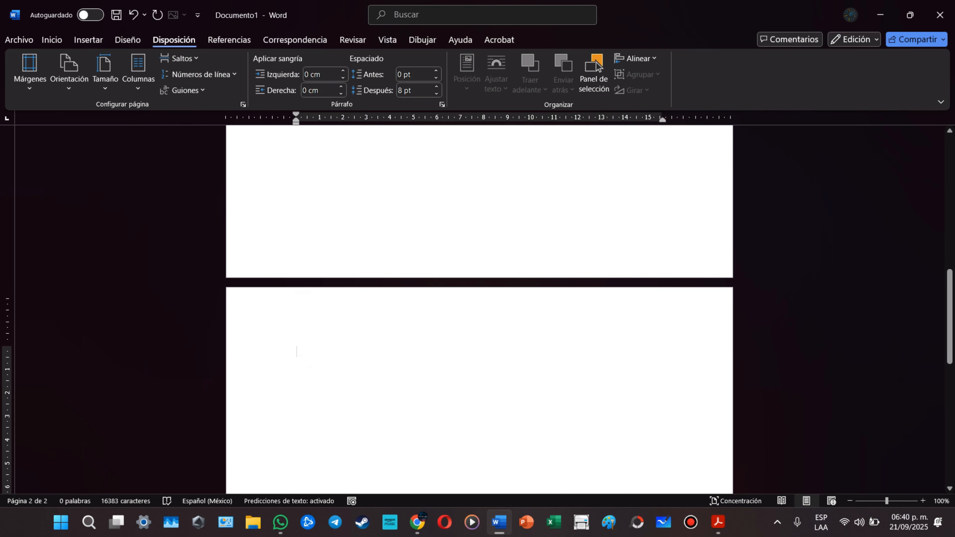
# Step: Enter the text "PRUEBA DE TEXTO EN SECCIÓN 2" at the start of the second page
pyautogui.write('PRUEBA DE ')
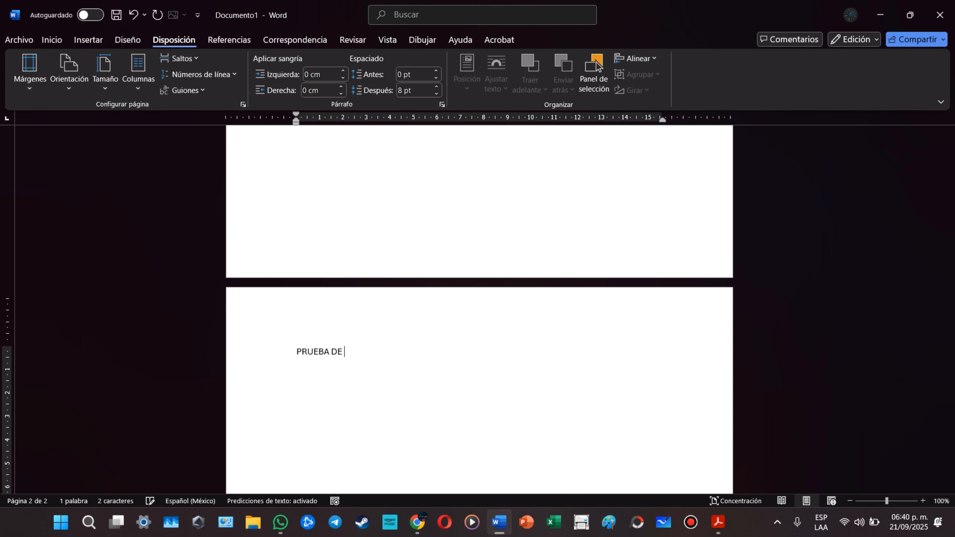
pyautogui.write('TEXTO EN SECCIÓN 2')
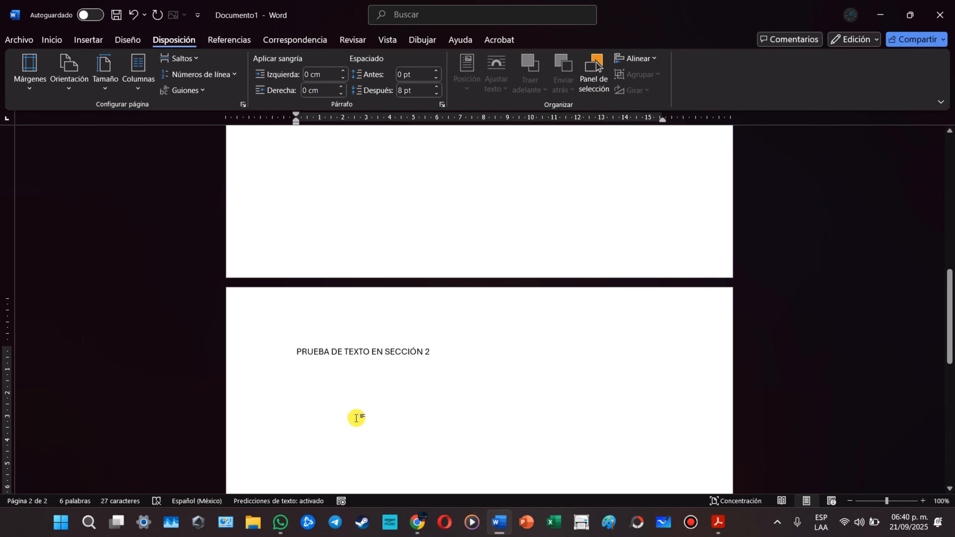
# Step: Fill just over three lines at the start of the first page with X characters
pyautogui.scroll(3, 401, 283)
pyautogui.scroll(-2, 367, 170)
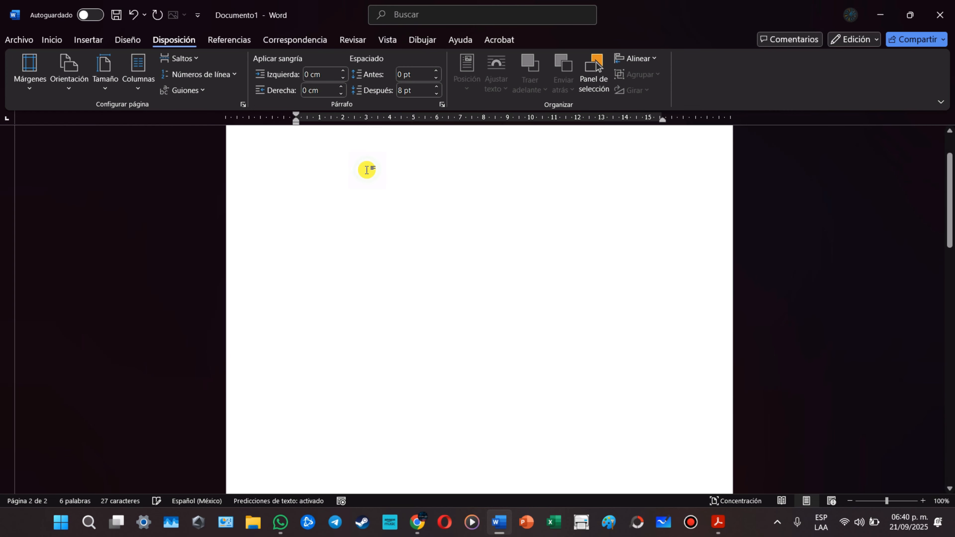
pyautogui.scroll(-2, 340, 242)
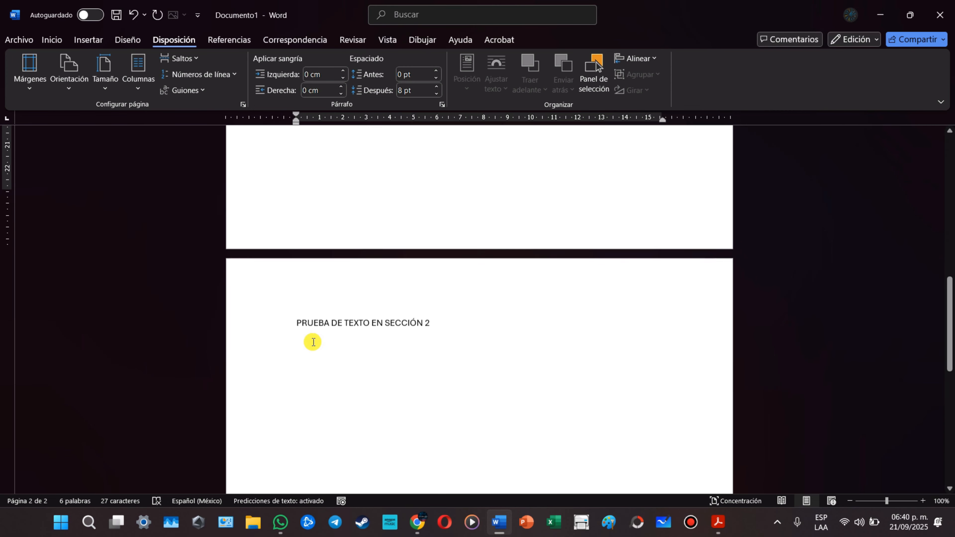
pyautogui.scroll(2, 404, 283)
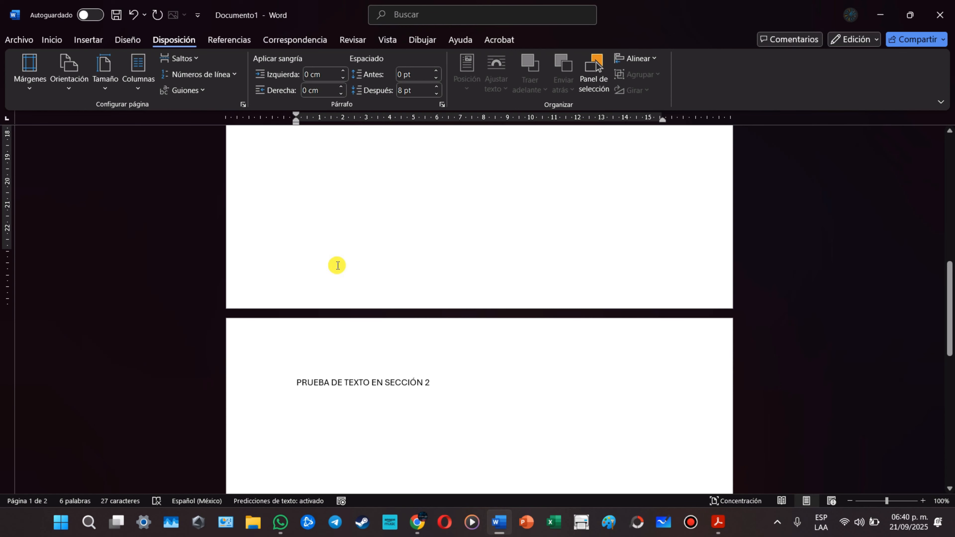
pyautogui.scroll(8, 331, 377)
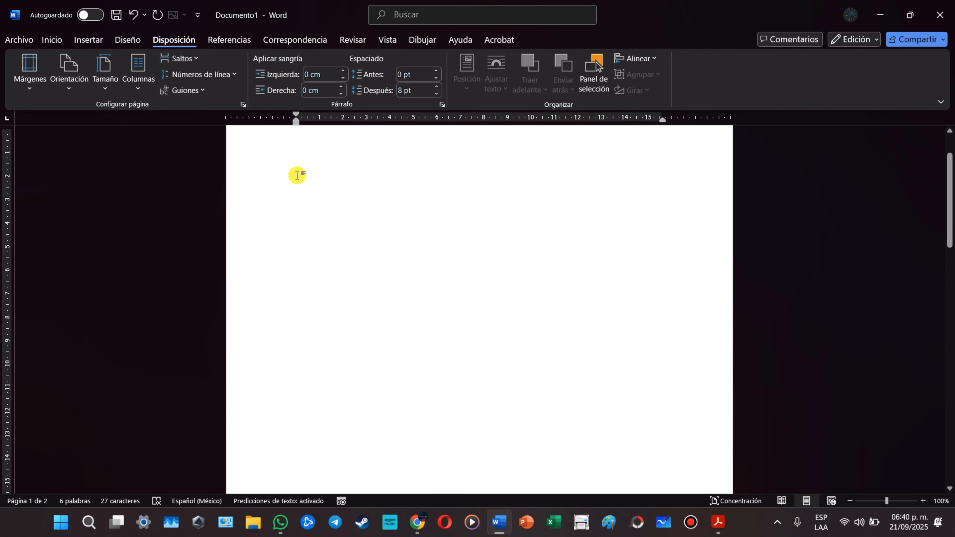
pyautogui.scroll(-12, 358, 369)
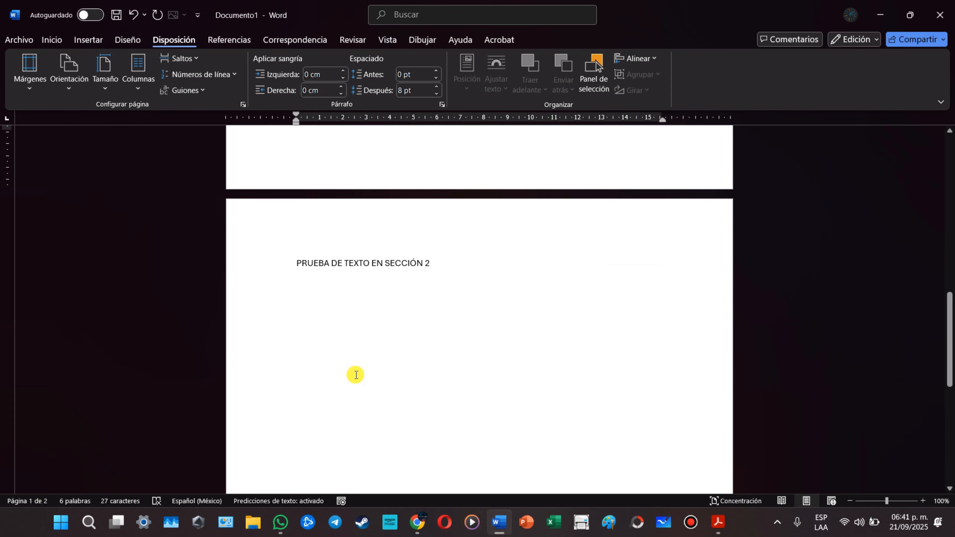
pyautogui.scroll(18, 356, 375)
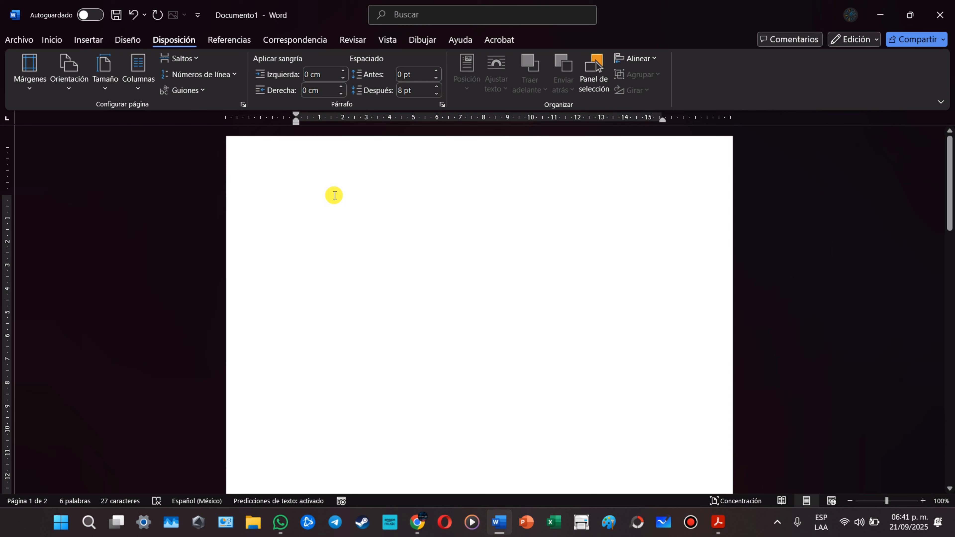
pyautogui.write('Axx')
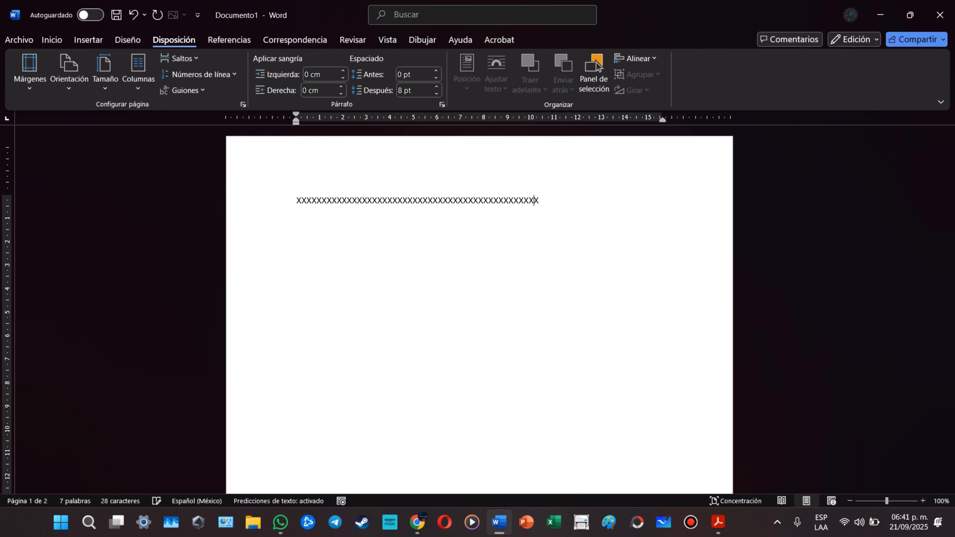
pyautogui.write('xxxxxxxxxxxxxxxx')
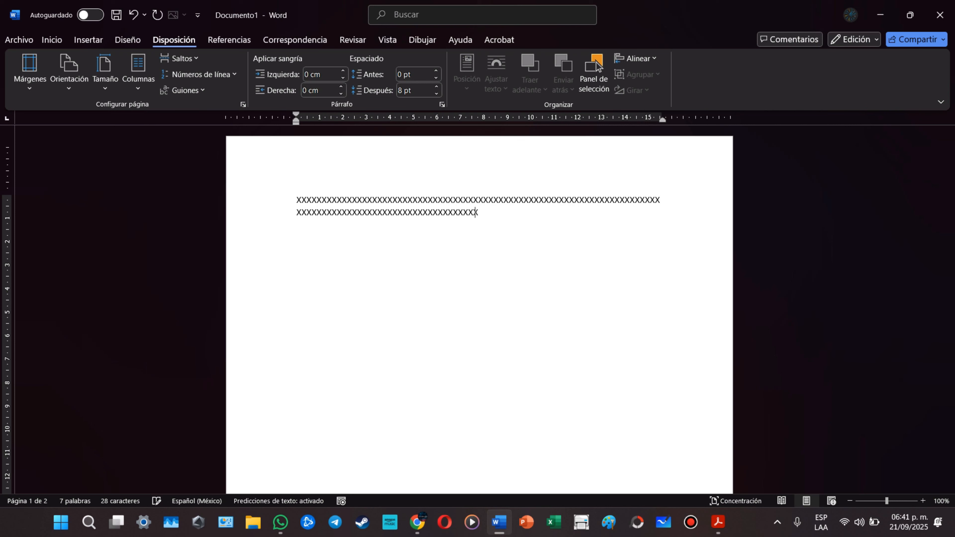
pyautogui.write('xxxxxxxxxxxxxxxx')
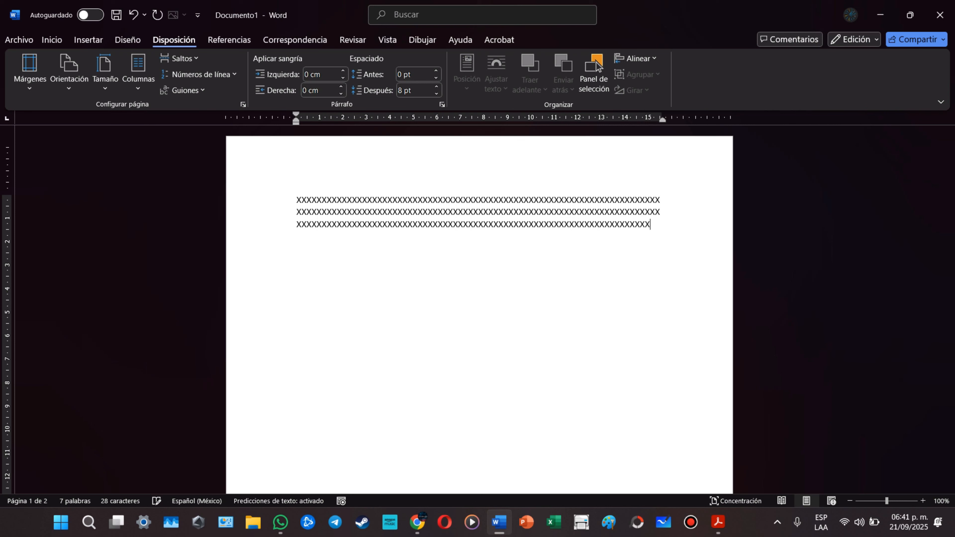
pyautogui.write('xxx')
# Step: Try to copy the X text and paste it at the end of its last line, undoing the paste
pyautogui.keyDown('shift'); pyautogui.click(333, 196); pyautogui.keyUp('shift')
pyautogui.hotkey('ctrl', 'c')
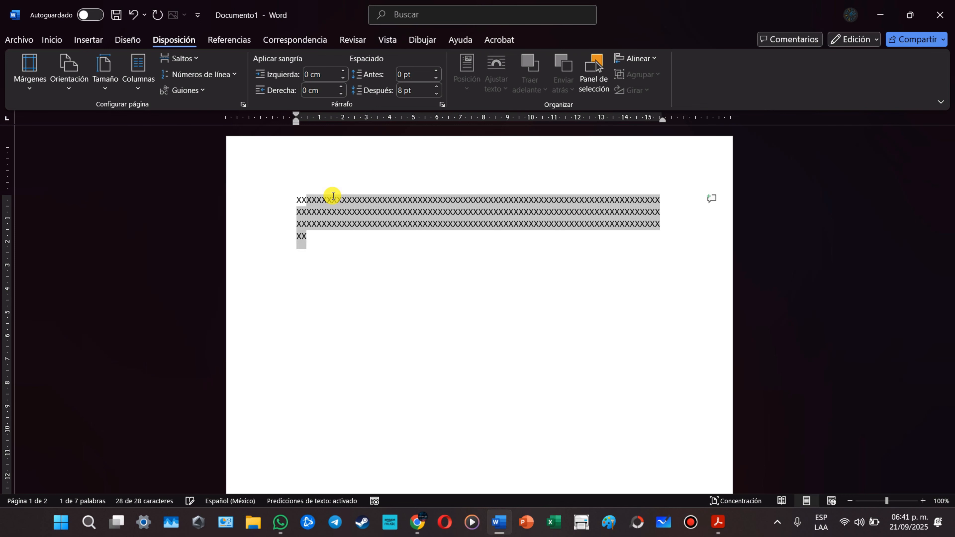
pyautogui.press('Delete')
pyautogui.scroll(-8, 331, 194)
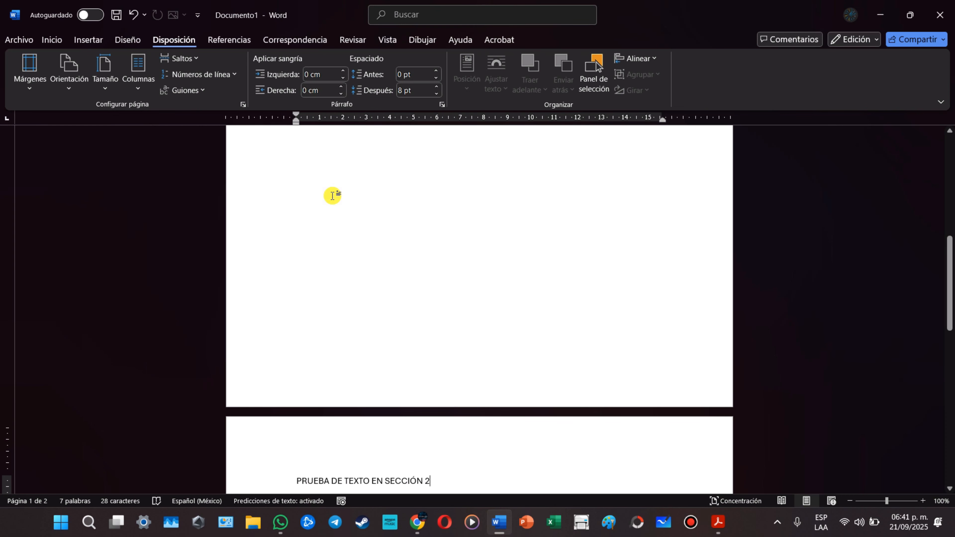
pyautogui.scroll(3, 421, 106)
pyautogui.scroll(8, 376, 207)
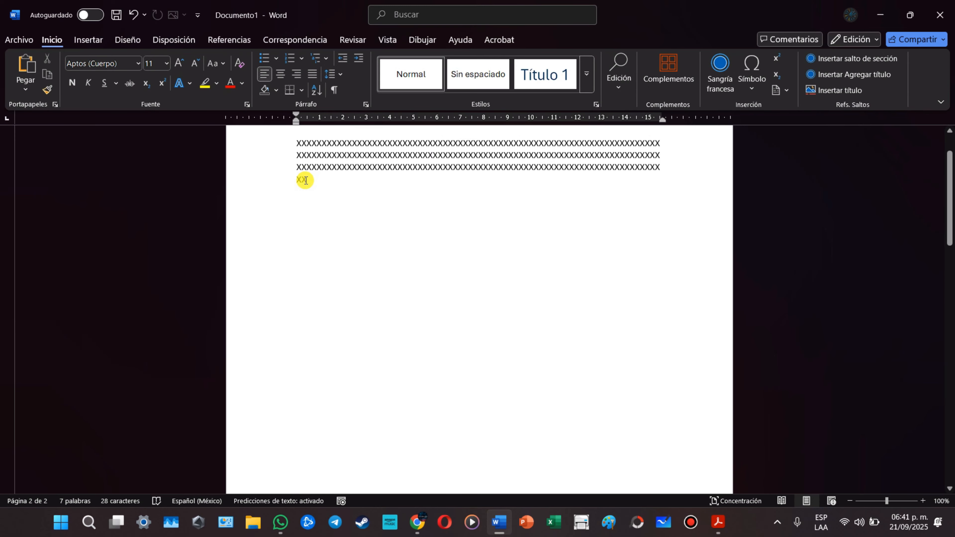
pyautogui.click(302, 183)
pyautogui.hotkey('ctrl', 'v')
pyautogui.hotkey('ctrl', 'z')
pyautogui.hotkey('ctrl', 'z')
pyautogui.scroll(6, 309, 179)
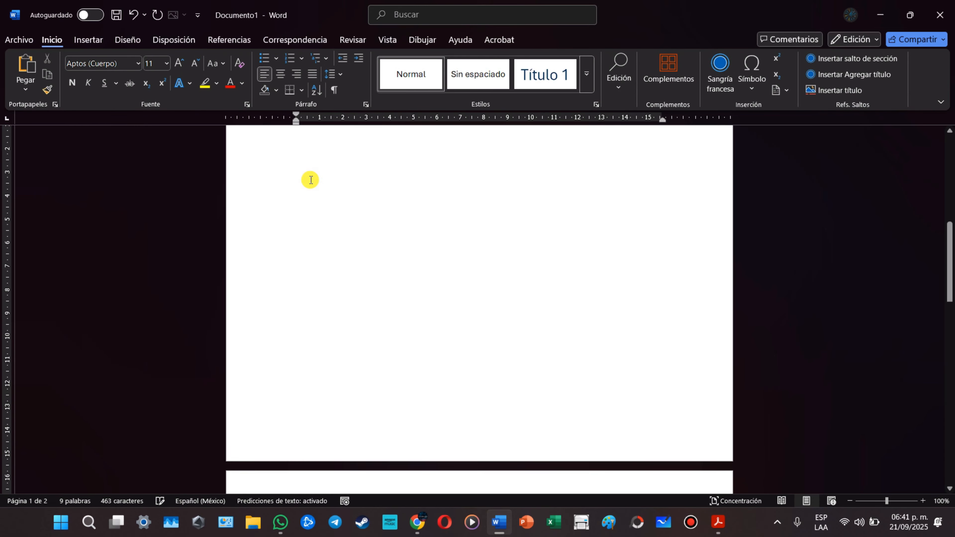
# Step: Copy part of the X text and paste it repeatedly inside the paragraph to lengthen it to about sixteen lines
pyautogui.scroll(2, 312, 159)
pyautogui.moveTo(296, 200); pyautogui.dragTo(360, 212)
pyautogui.hotkey('ctrl', 'c')
pyautogui.click(313, 225)
pyautogui.hotkey('ctrl', 'v')
pyautogui.hotkey('ctrl', 'v')
pyautogui.hotkey('ctrl', 'v')
pyautogui.hotkey('ctrl', 'v')
pyautogui.hotkey('ctrl', 'v')
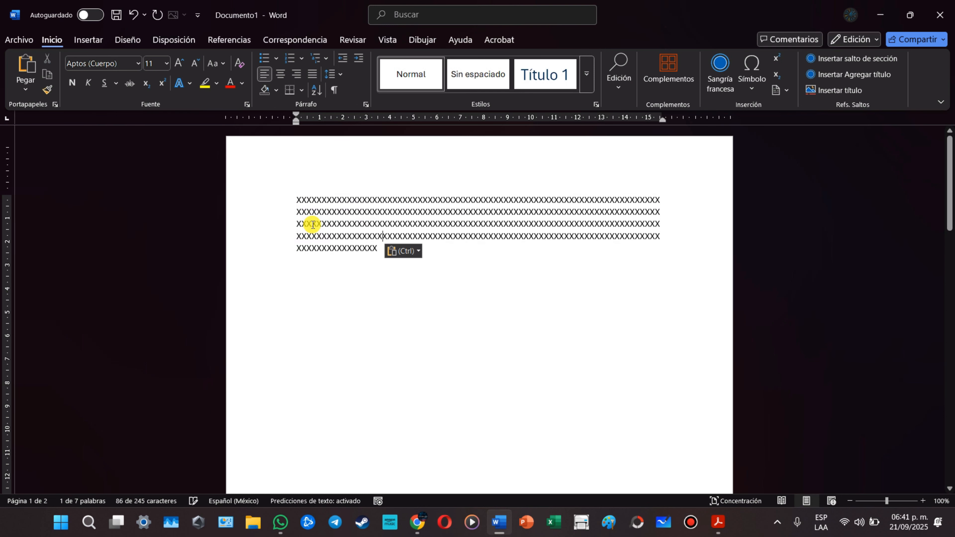
pyautogui.hotkey('ctrl', 'v')
pyautogui.hotkey('ctrl', 'v')
pyautogui.hotkey('ctrl', 'v')
pyautogui.hotkey('ctrl', 'v')
pyautogui.hotkey('ctrl', 'v')
pyautogui.hotkey('ctrl', 'v')
pyautogui.hotkey('ctrl', 'v')
pyautogui.hotkey('ctrl', 'v')
pyautogui.hotkey('ctrl', 'v')
pyautogui.hotkey('ctrl', 'v')
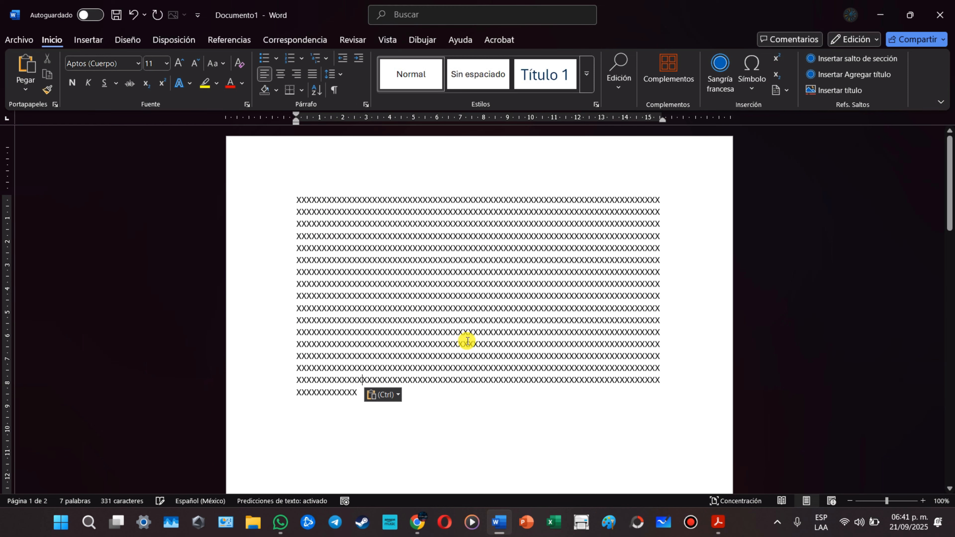
# Step: Keep pasting the copied X text until it covers most of the first page
pyautogui.scroll(-4, 342, 385)
pyautogui.hotkey('ctrl', 'v')
pyautogui.hotkey('ctrl', 'v')
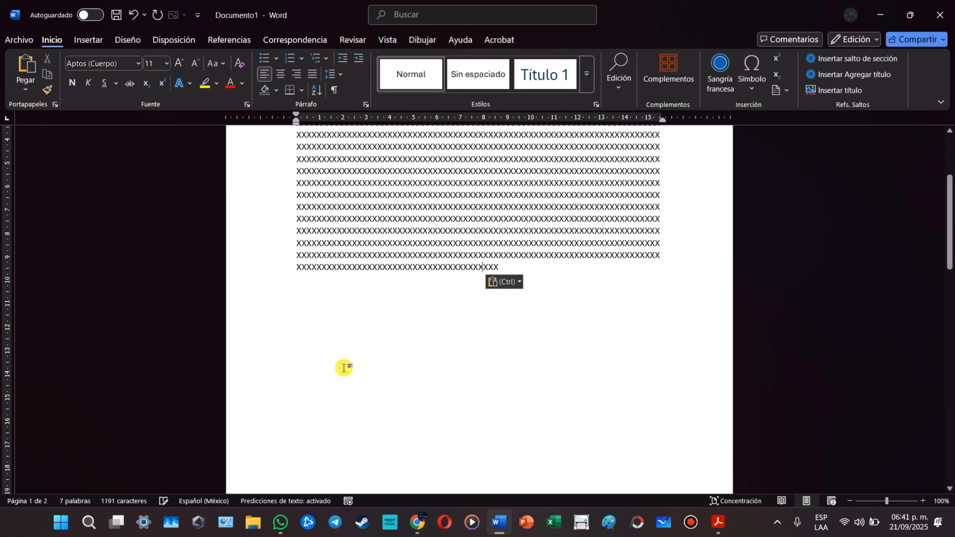
pyautogui.hotkey('ctrl', 'v')
pyautogui.hotkey('ctrl', 'v')
pyautogui.hotkey('ctrl', 'v')
pyautogui.hotkey('ctrl', 'v')
pyautogui.hotkey('ctrl', 'v')
pyautogui.hotkey('ctrl', 'v')
pyautogui.hotkey('ctrl', 'v')
pyautogui.hotkey('ctrl', 'v')
pyautogui.hotkey('ctrl', 'v')
pyautogui.hotkey('ctrl', 'v')
pyautogui.hotkey('ctrl', 'v')
pyautogui.hotkey('ctrl', 'v')
pyautogui.scroll(-14, 363, 367)
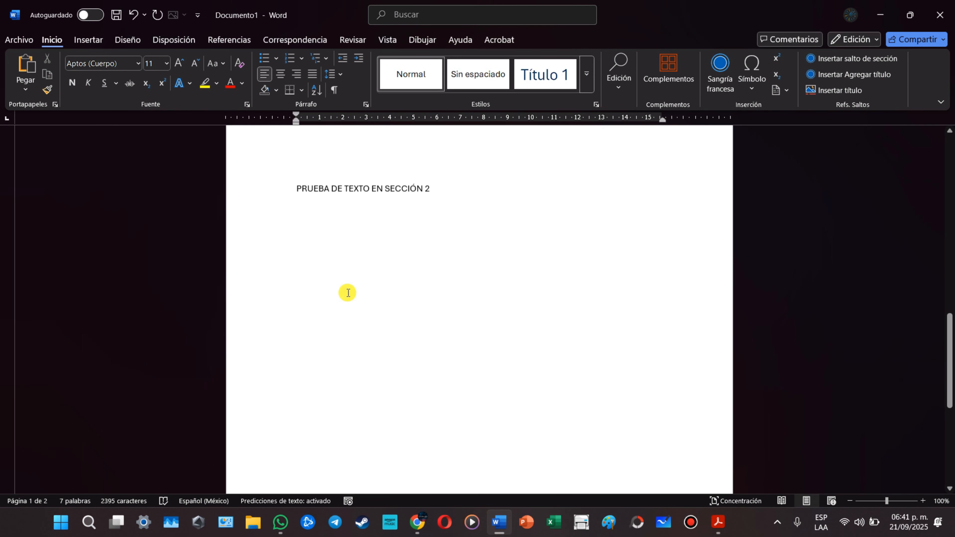
pyautogui.scroll(3, 382, 200)
pyautogui.scroll(9, 391, 176)
pyautogui.scroll(-4, 509, 268)
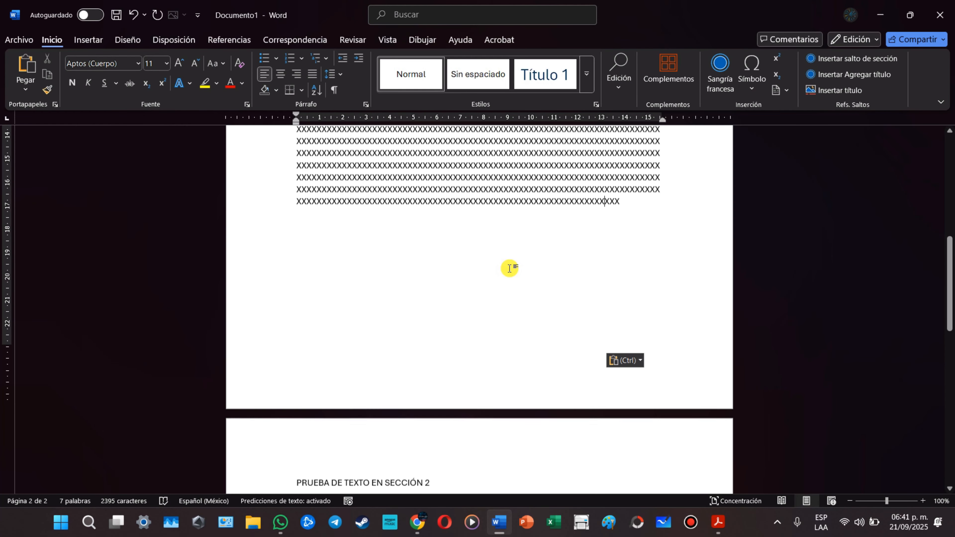
# Step: Paste more of the X text until it overflows the first page, and check where the section 2 text lands
pyautogui.hotkey('ctrl', 'v')
pyautogui.hotkey('ctrl', 'v')
pyautogui.hotkey('ctrl', 'v')
pyautogui.hotkey('ctrl', 'v')
pyautogui.hotkey('ctrl', 'v')
pyautogui.hotkey('ctrl', 'v')
pyautogui.hotkey('ctrl', 'v')
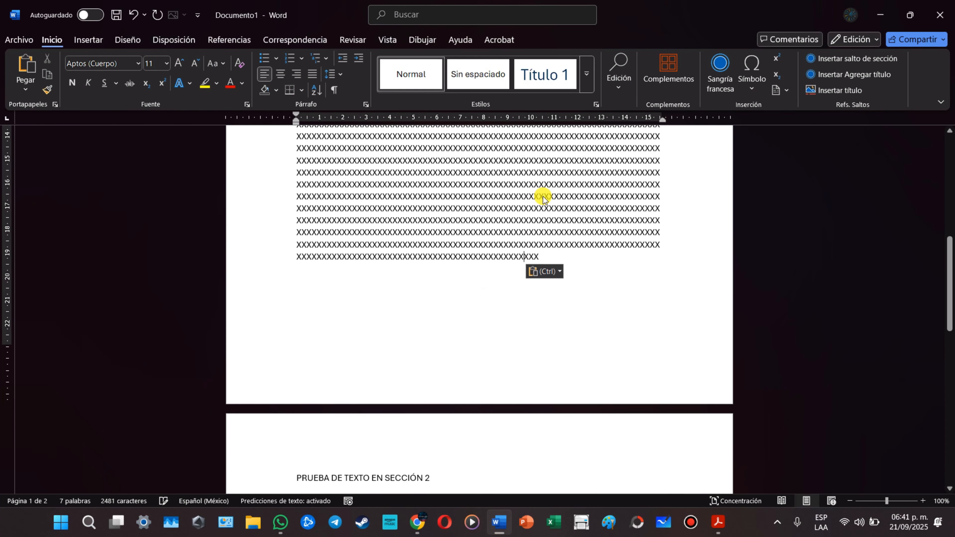
pyautogui.hotkey('ctrl', 'v')
pyautogui.hotkey('ctrl', 'v')
pyautogui.hotkey('ctrl', 'v')
pyautogui.hotkey('ctrl', 'v')
pyautogui.hotkey('ctrl', 'v')
pyautogui.hotkey('ctrl', 'v')
pyautogui.hotkey('ctrl', 'v')
pyautogui.hotkey('ctrl', 'v')
pyautogui.hotkey('ctrl', 'v')
pyautogui.hotkey('ctrl', 'v')
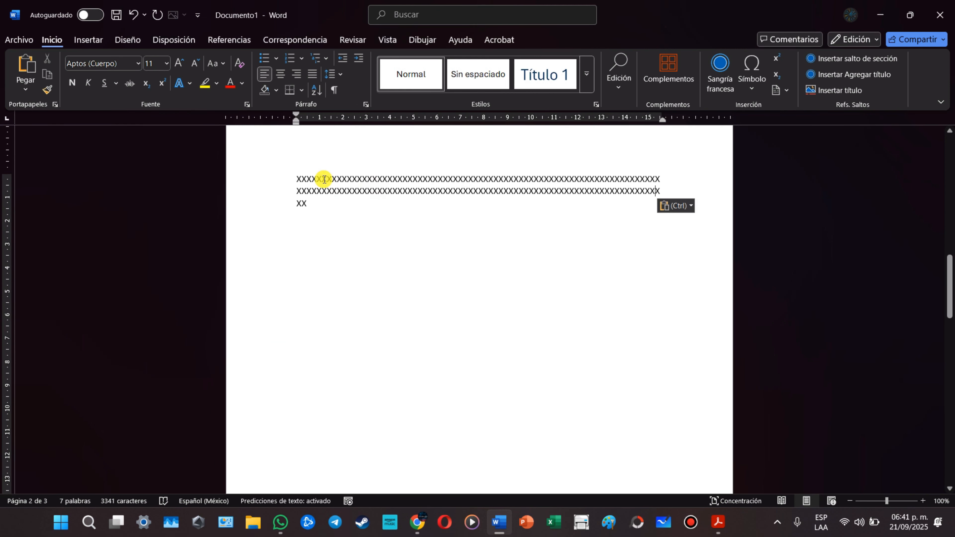
pyautogui.scroll(-12, 330, 283)
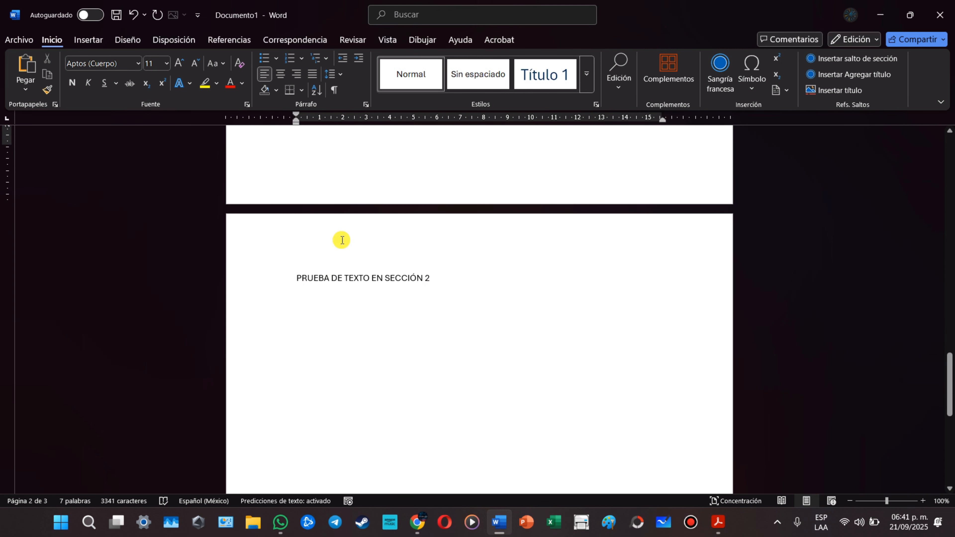
pyautogui.scroll(3, 348, 280)
pyautogui.scroll(10, 357, 361)
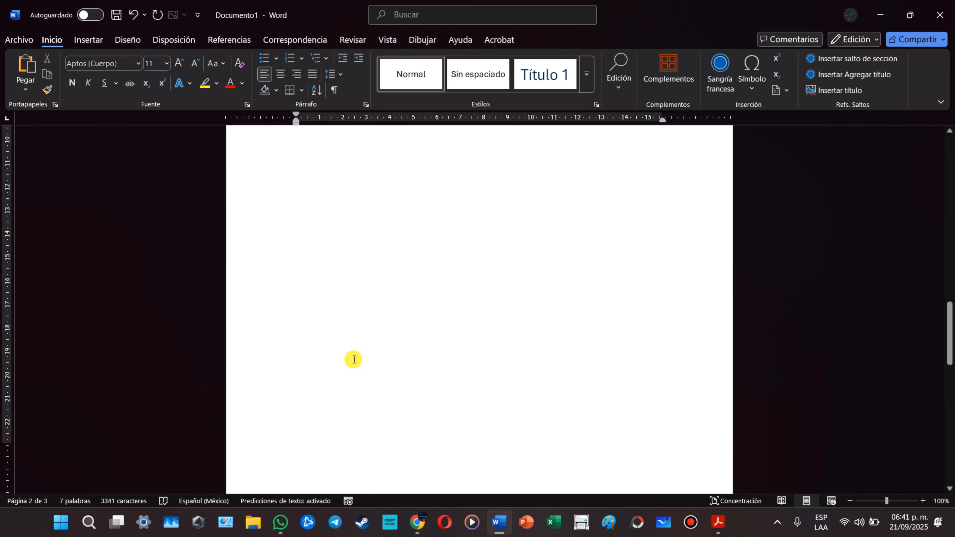
pyautogui.scroll(10, 359, 357)
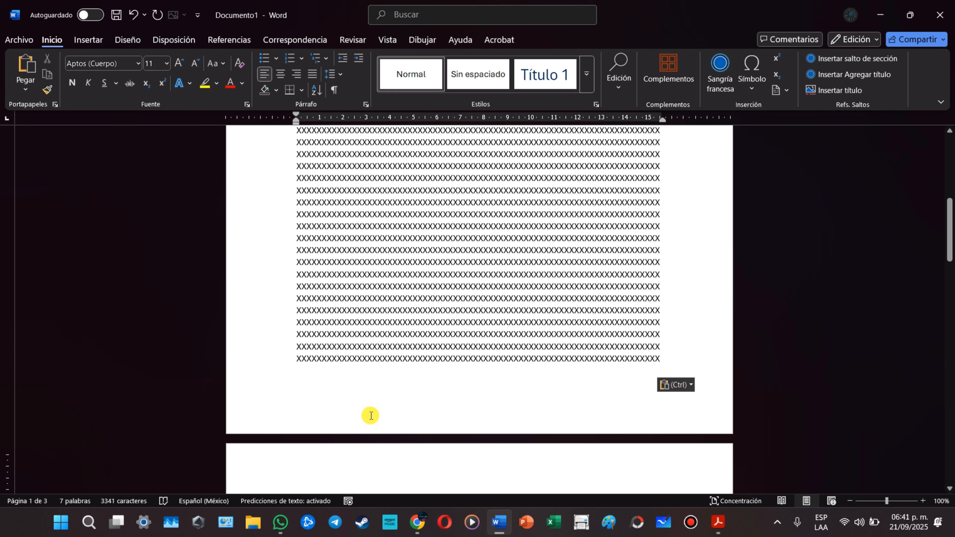
# Step: Undo the last pastes until the X text fits on the first page again
pyautogui.hotkey('ctrl', 'z')
pyautogui.hotkey('ctrl', 'z')
pyautogui.hotkey('ctrl', 'z')
pyautogui.hotkey('ctrl', 'z')
pyautogui.hotkey('ctrl', 'z')
pyautogui.hotkey('ctrl', 'z')
pyautogui.hotkey('ctrl', 'z')
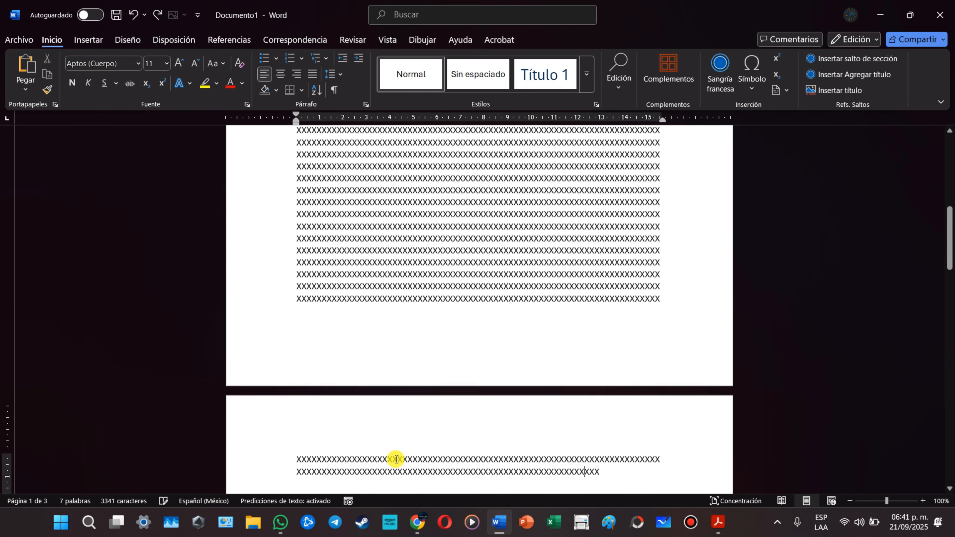
pyautogui.hotkey('ctrl', 'z')
pyautogui.hotkey('ctrl', 'z')
pyautogui.hotkey('ctrl', 'z')
pyautogui.hotkey('ctrl', 'z')
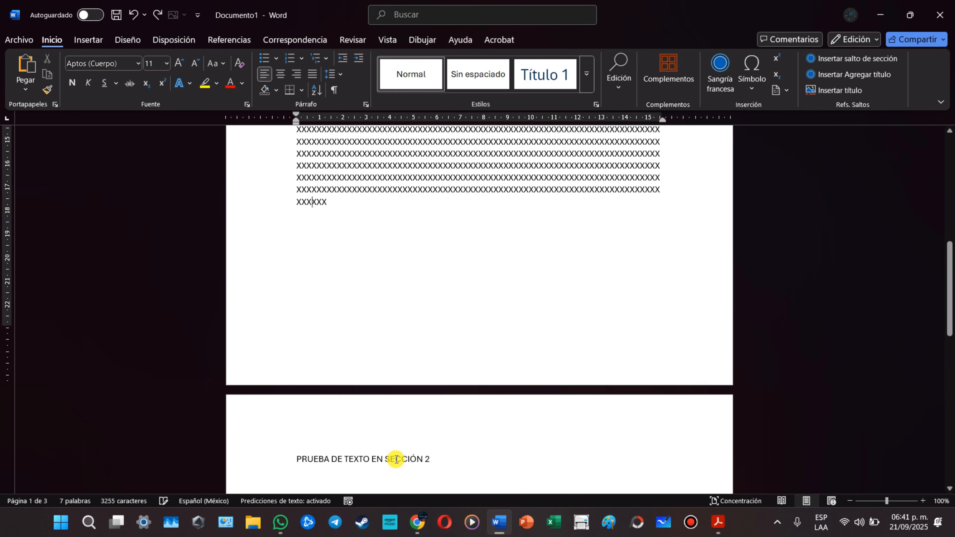
pyautogui.scroll(2, 394, 457)
pyautogui.scroll(-5, 356, 309)
pyautogui.hotkey('ctrl', 'z')
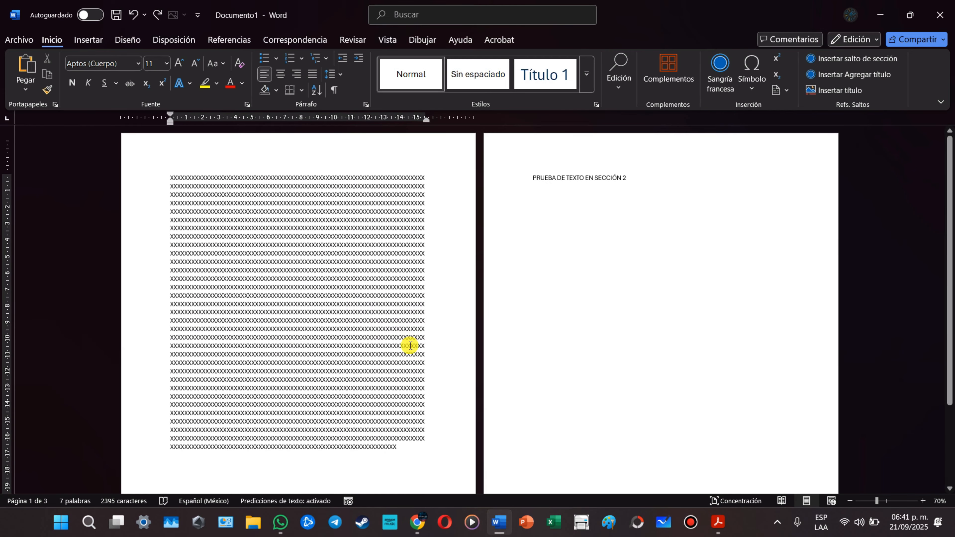
# Step: Delete all the X text from the first page, leaving the section 2 text in place
pyautogui.moveTo(404, 446); pyautogui.dragTo(212, 180)
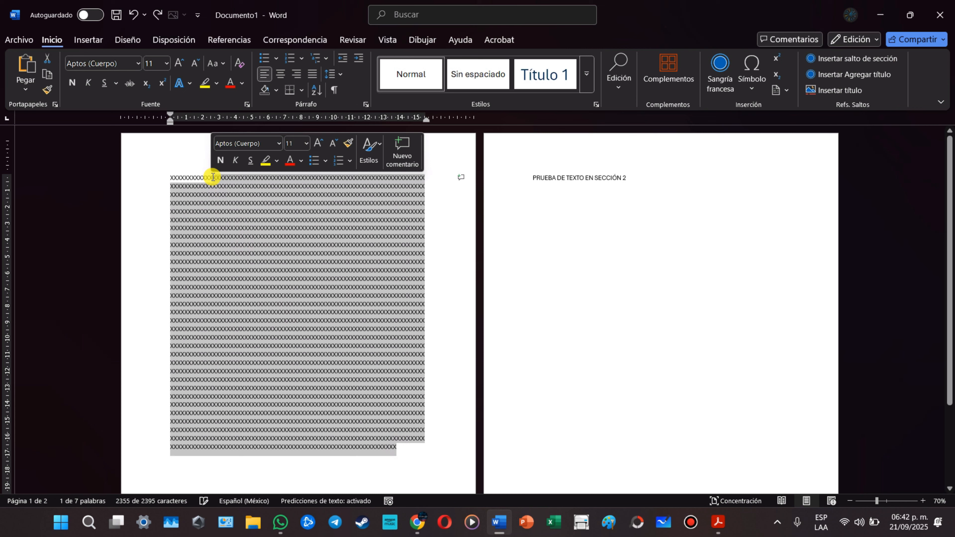
pyautogui.press('Delete')
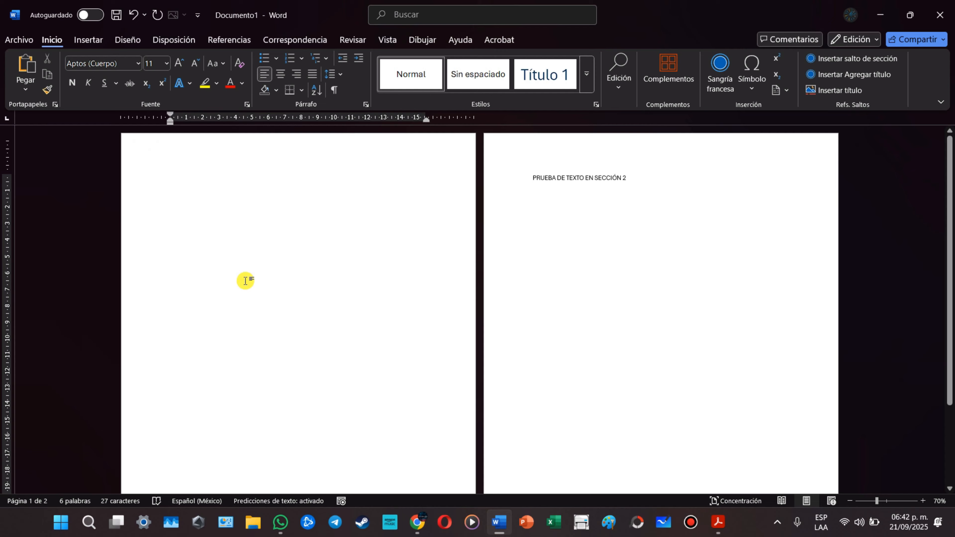
# Step: Switch to 01_U1A1_INSTR.pdf in Acrobat, check the design requirement for the "Portada Digital", and return to the Word document
pyautogui.click(719, 521)
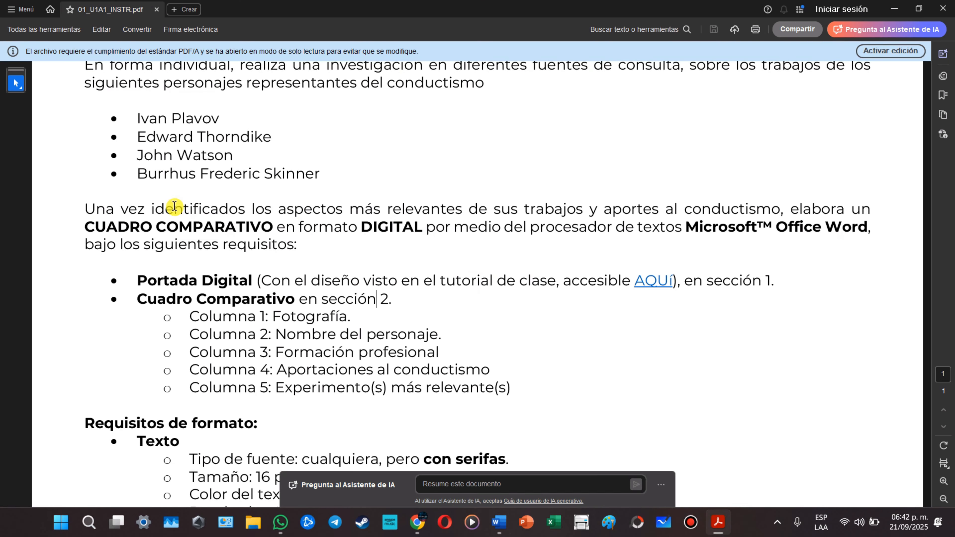
pyautogui.moveTo(264, 280); pyautogui.dragTo(360, 281)
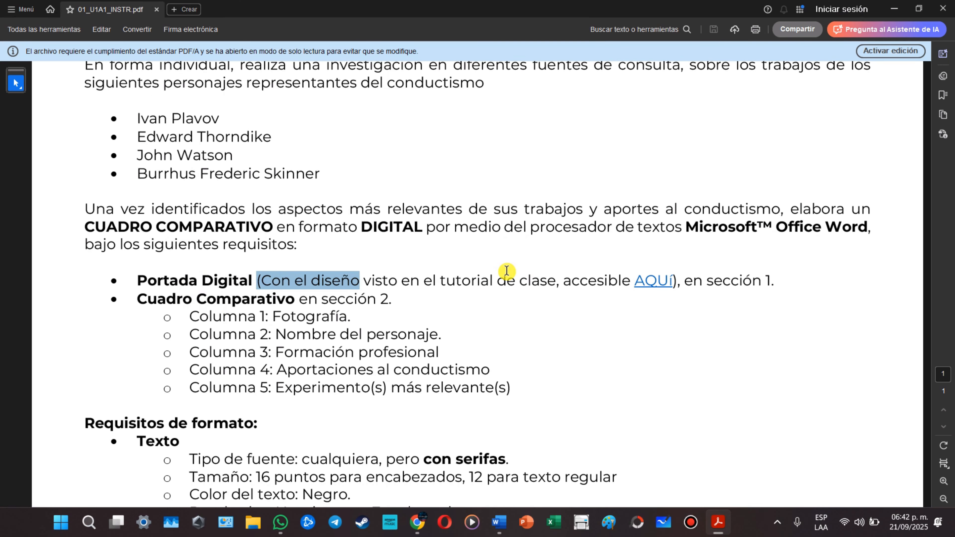
pyautogui.click(895, 11)
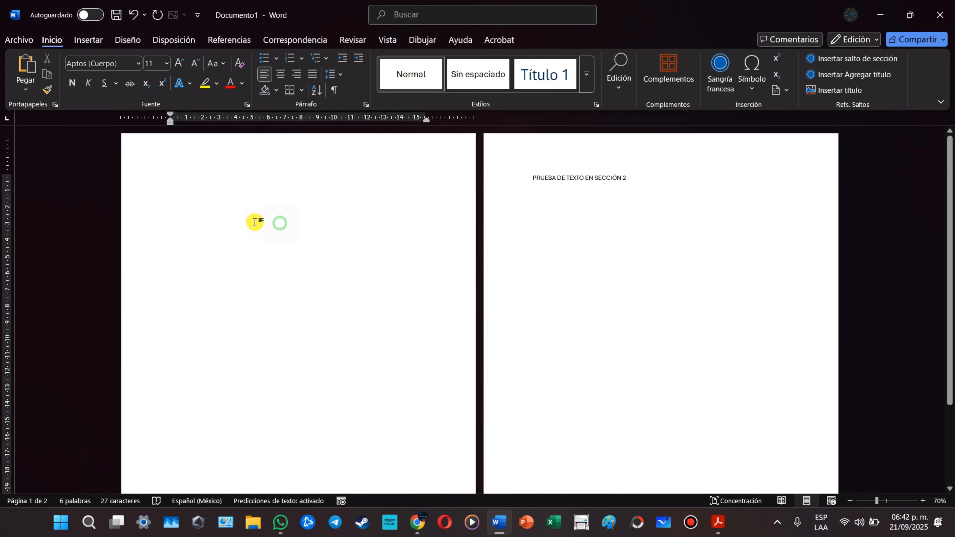
# Step: Insert the saved "Portada IEDEP" cover page on the first page of the document and look over its full layout
pyautogui.click(92, 42)
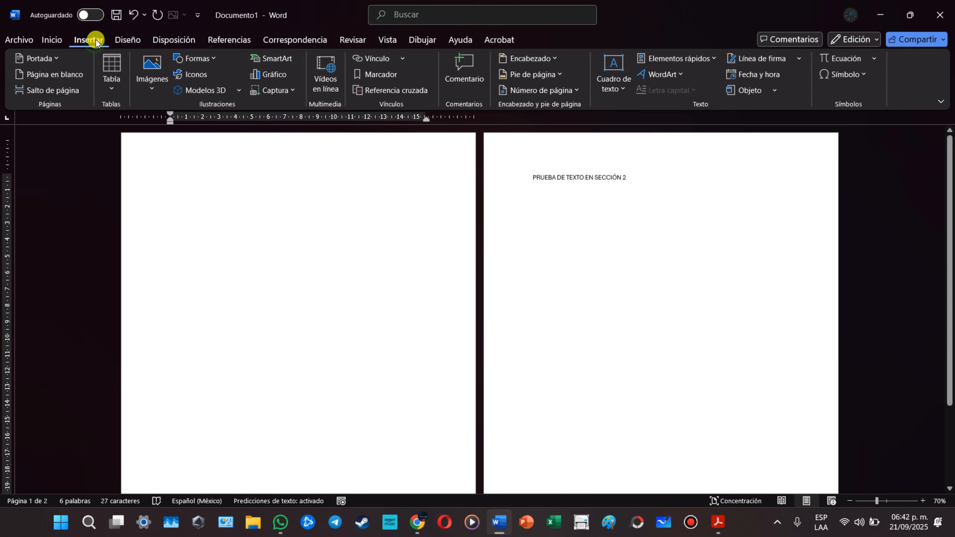
pyautogui.click(41, 59)
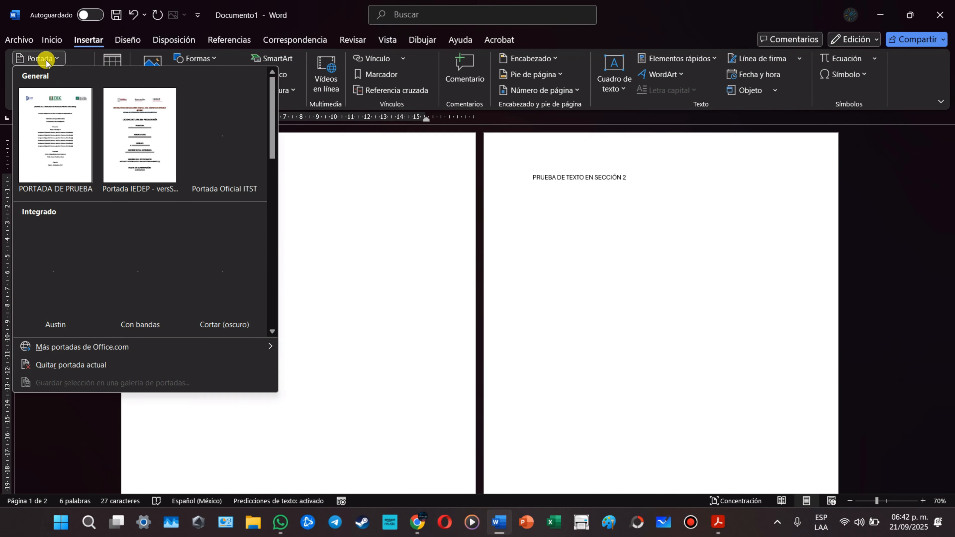
pyautogui.click(130, 129)
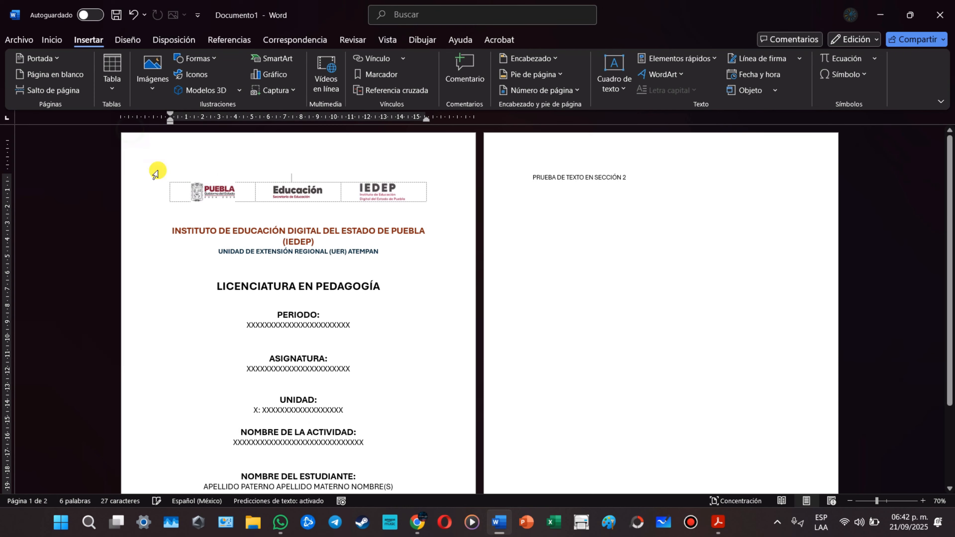
pyautogui.scroll(-1, 348, 285)
pyautogui.scroll(-1, 348, 284)
pyautogui.scroll(3, 373, 362)
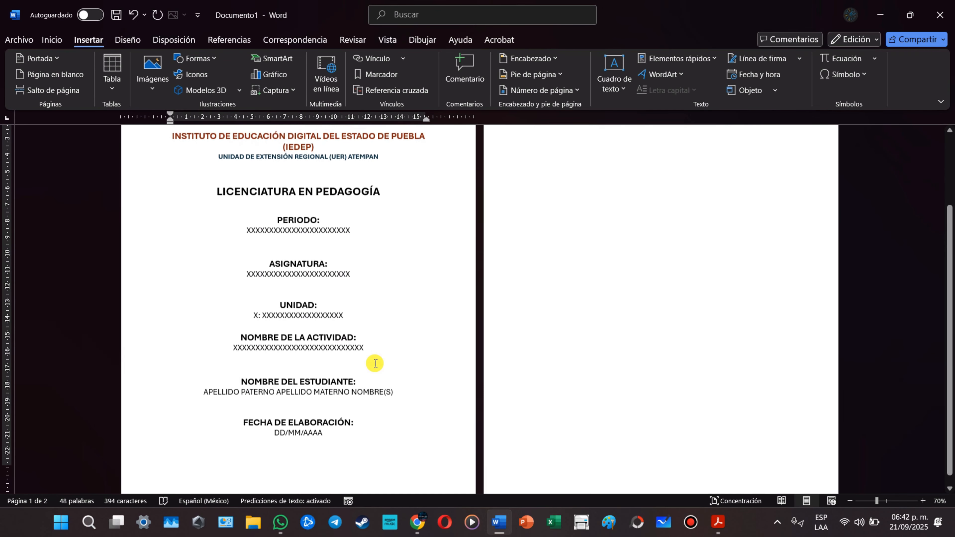
# Step: Compare the cover page with the section 2 page, and examine the placeholders under PERIODO and ASIGNATURA up close
pyautogui.click(598, 239)
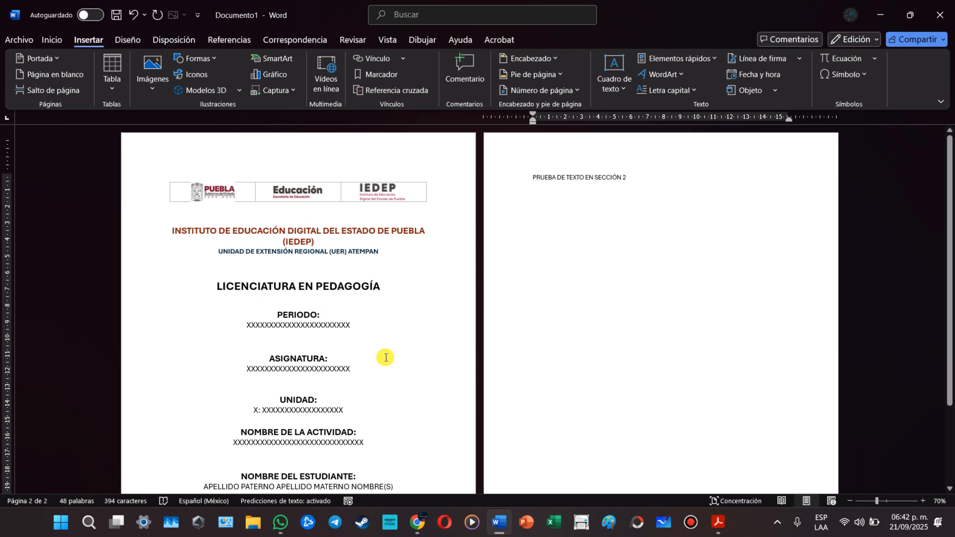
pyautogui.scroll(-1, 386, 357)
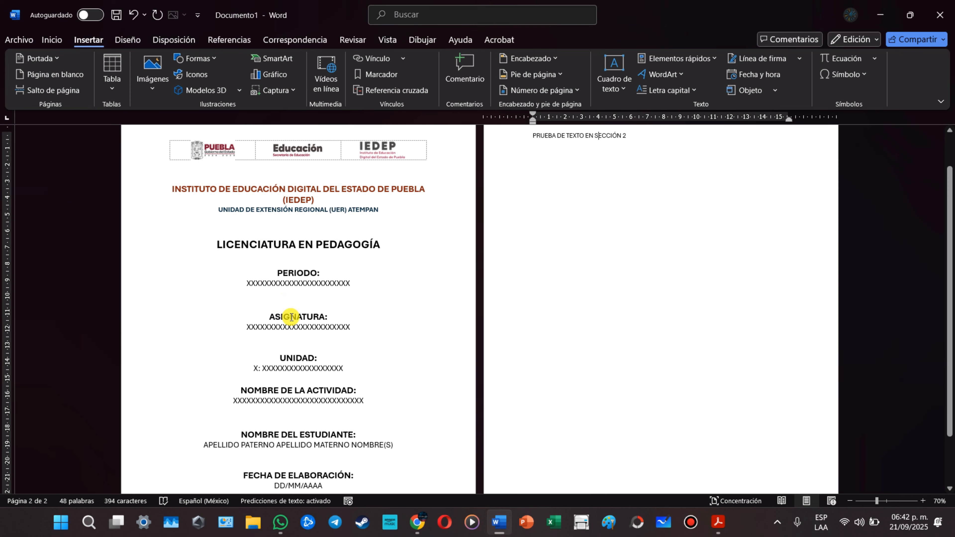
pyautogui.scroll(4, 291, 317)
pyautogui.scroll(7, 347, 284)
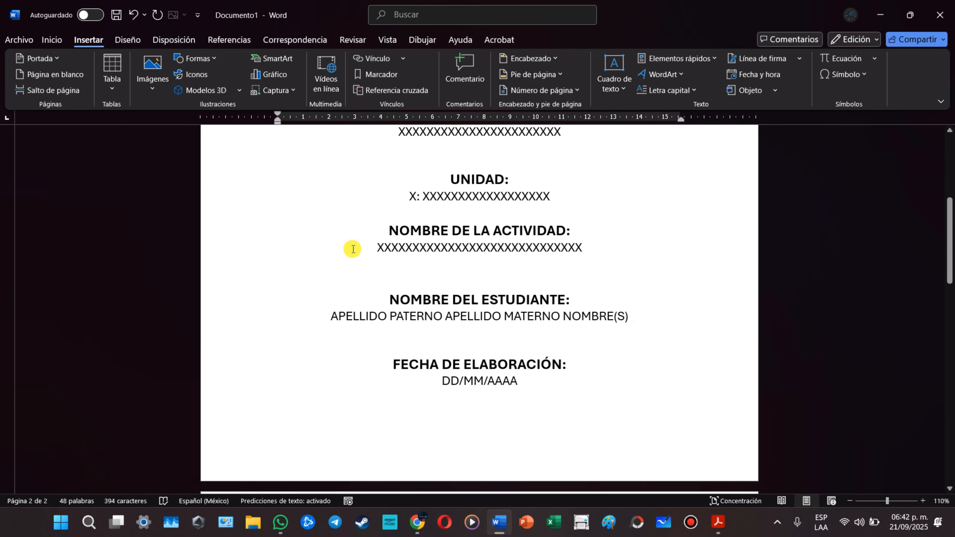
pyautogui.scroll(5, 352, 260)
pyautogui.scroll(-2, 458, 252)
pyautogui.moveTo(562, 293); pyautogui.dragTo(391, 290)
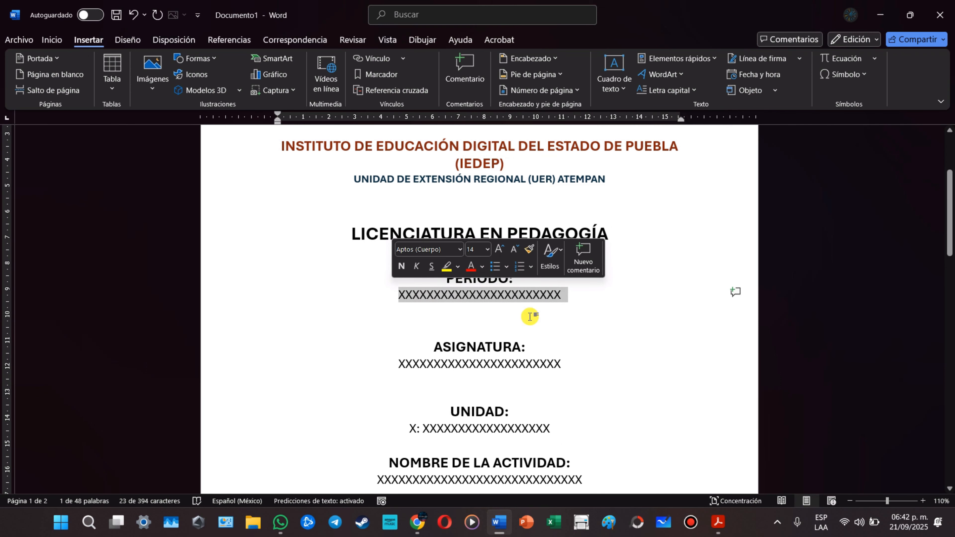
pyautogui.scroll(-1, 560, 344)
pyautogui.moveTo(562, 332); pyautogui.dragTo(410, 335)
# Step: Consult the subject, TEMA and ACTIVIDAD in 01_U1A1_INSTR.pdf in Acrobat against the cover's ASIGNATURA, UNIDAD and NOMBRE DE LA ACTIVIDAD fields in Word
pyautogui.click(716, 524)
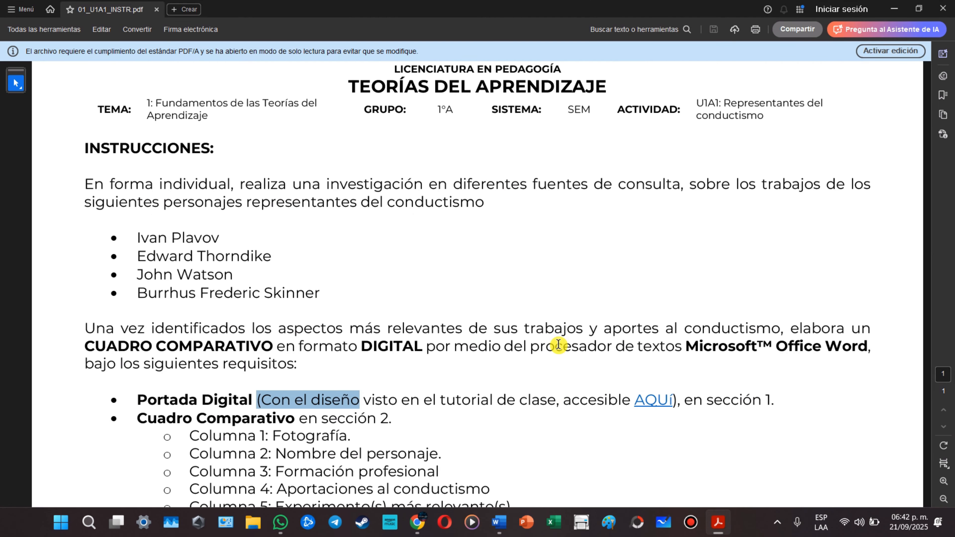
pyautogui.scroll(3, 563, 331)
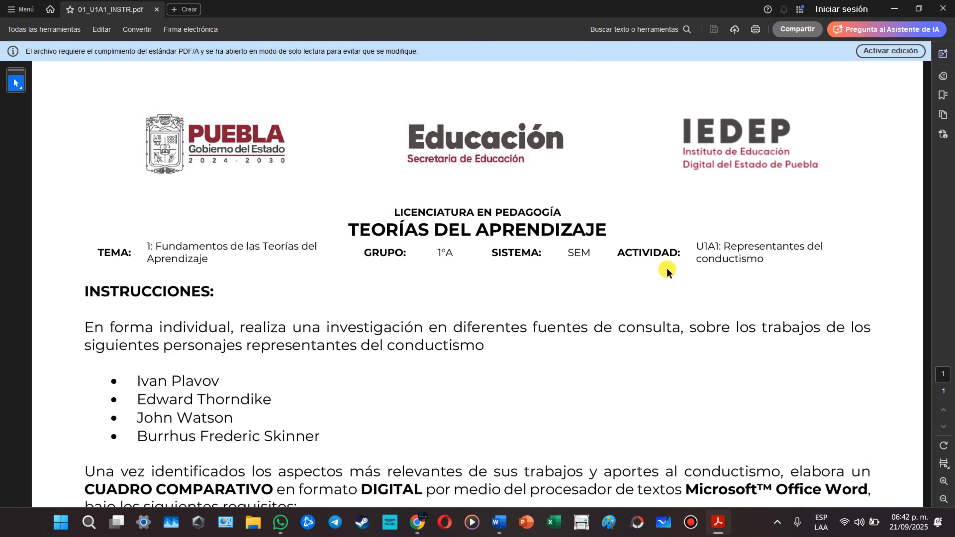
pyautogui.hotkey('alt', 'Tab')
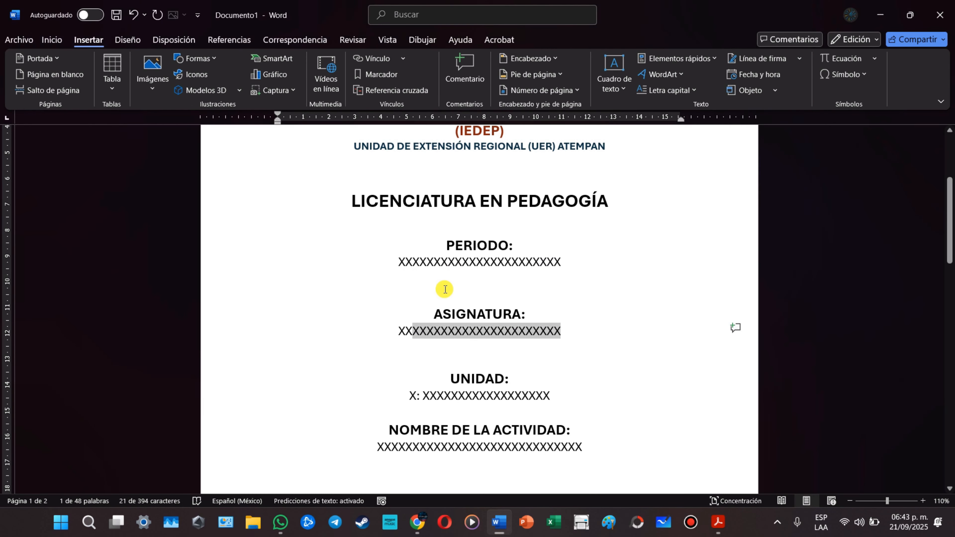
pyautogui.scroll(-2, 470, 331)
pyautogui.hotkey('alt', 'Tab')
pyautogui.moveTo(141, 241); pyautogui.dragTo(218, 259)
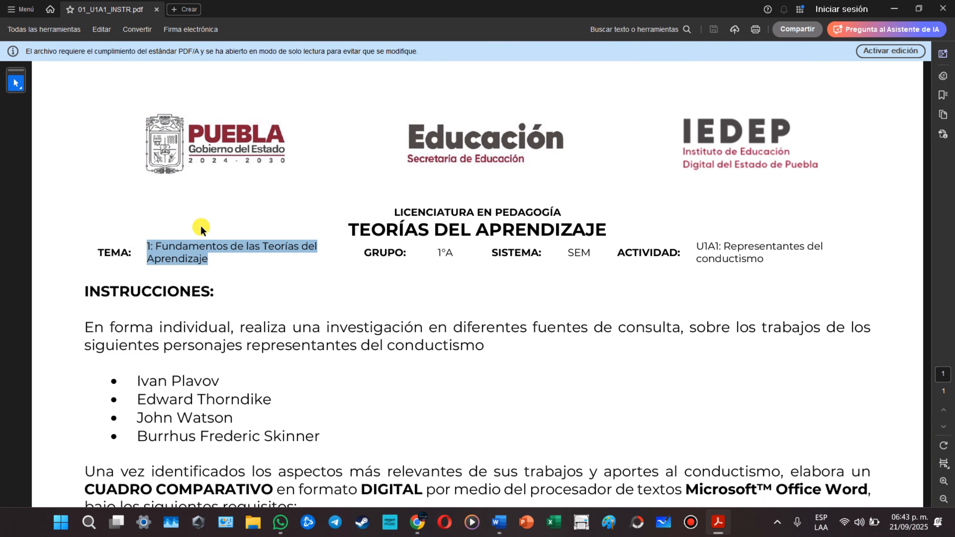
pyautogui.hotkey('alt', 'Tab')
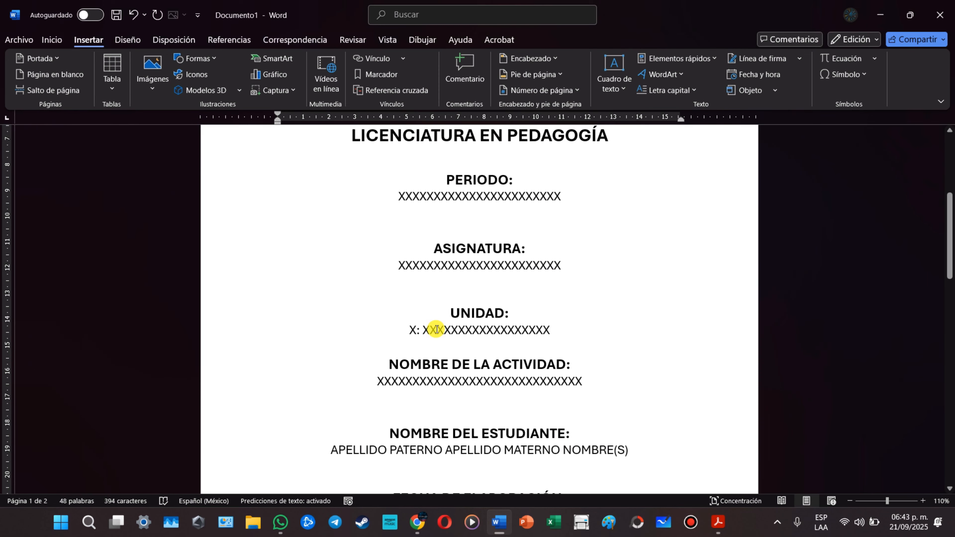
pyautogui.scroll(-3, 436, 330)
pyautogui.hotkey('alt', 'Tab')
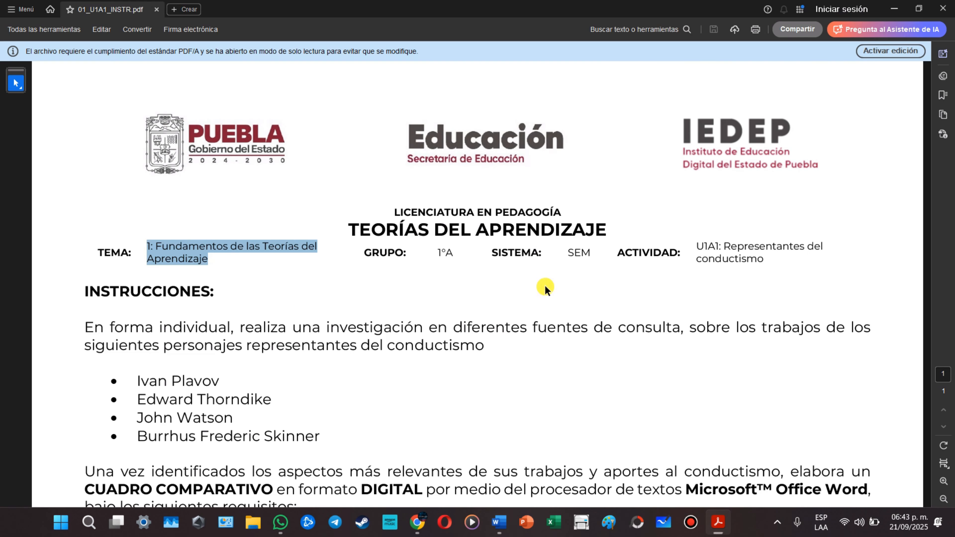
pyautogui.moveTo(701, 247); pyautogui.dragTo(773, 266)
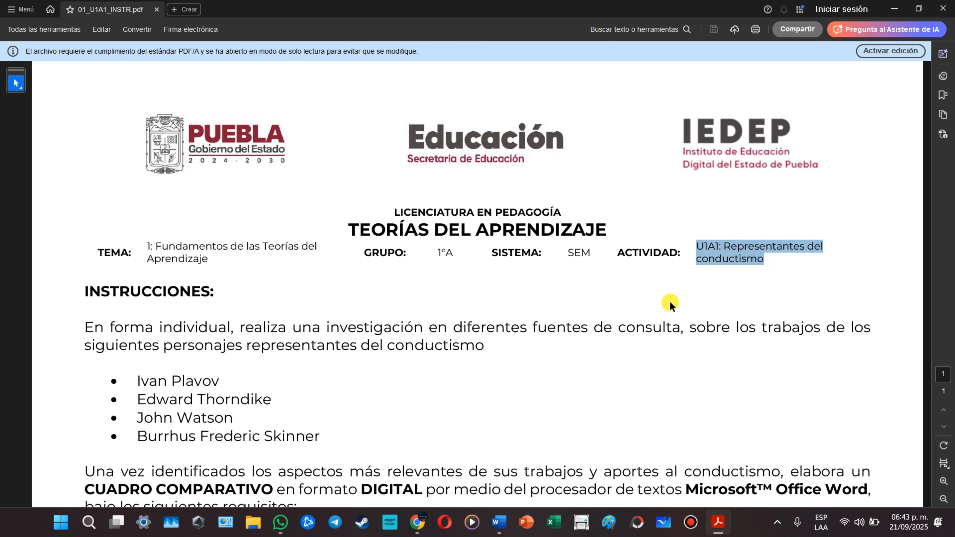
pyautogui.hotkey('alt', 'Tab')
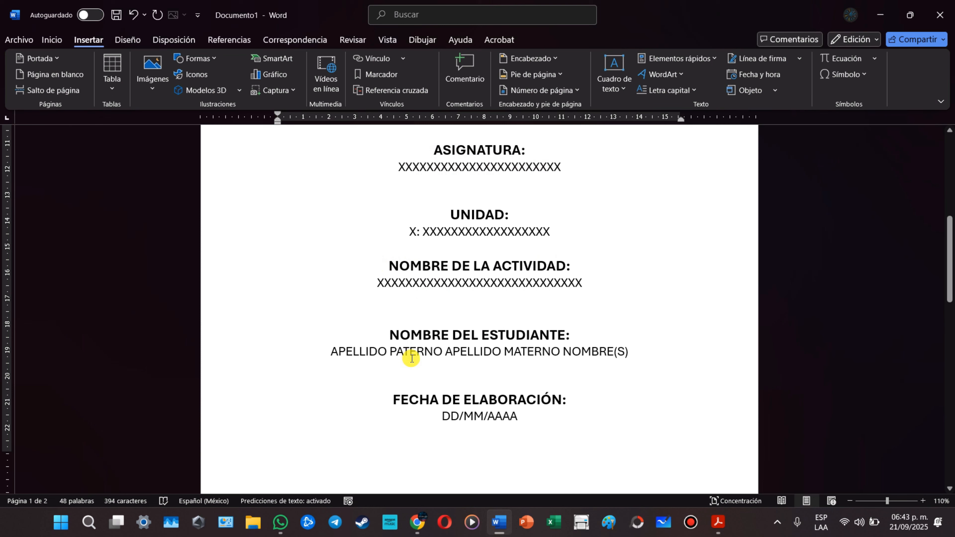
# Step: Examine the name placeholder under NOMBRE DEL ESTUDIANTE and the DD/MM/AAAA date format under FECHA DE ELABORACIÓN
pyautogui.scroll(-1, 394, 335)
pyautogui.moveTo(410, 317); pyautogui.dragTo(637, 313)
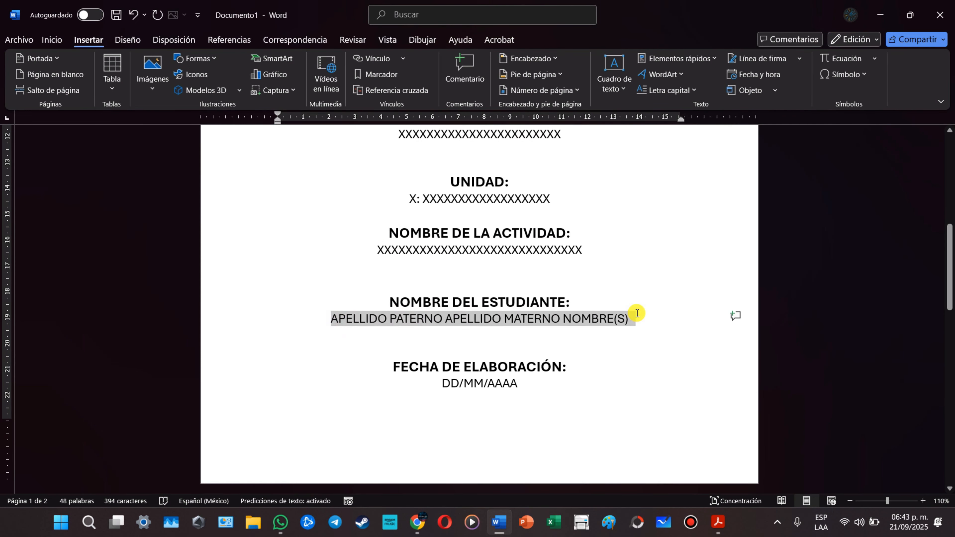
pyautogui.click(430, 322)
pyautogui.scroll(-2, 517, 361)
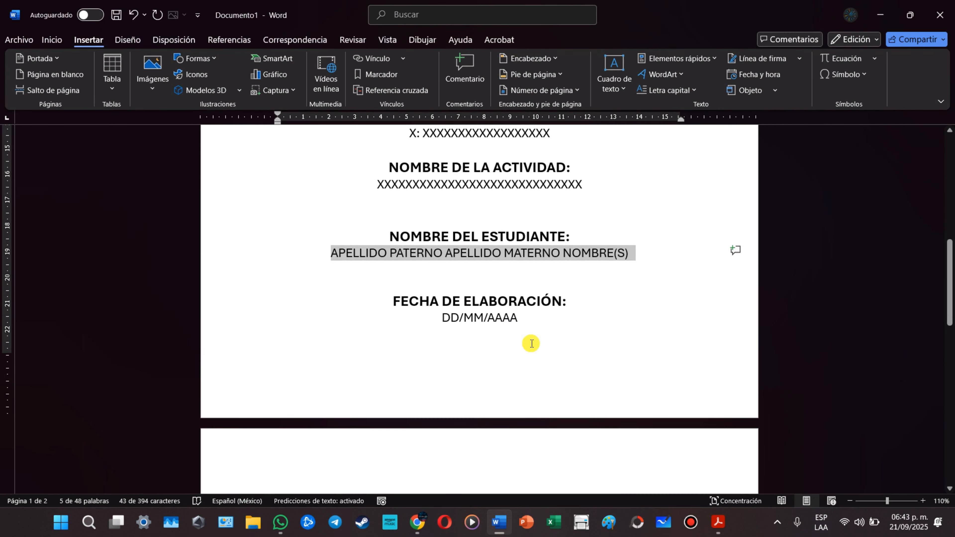
pyautogui.scroll(-5, 509, 322)
pyautogui.scroll(4, 522, 301)
pyautogui.moveTo(532, 288); pyautogui.dragTo(420, 290)
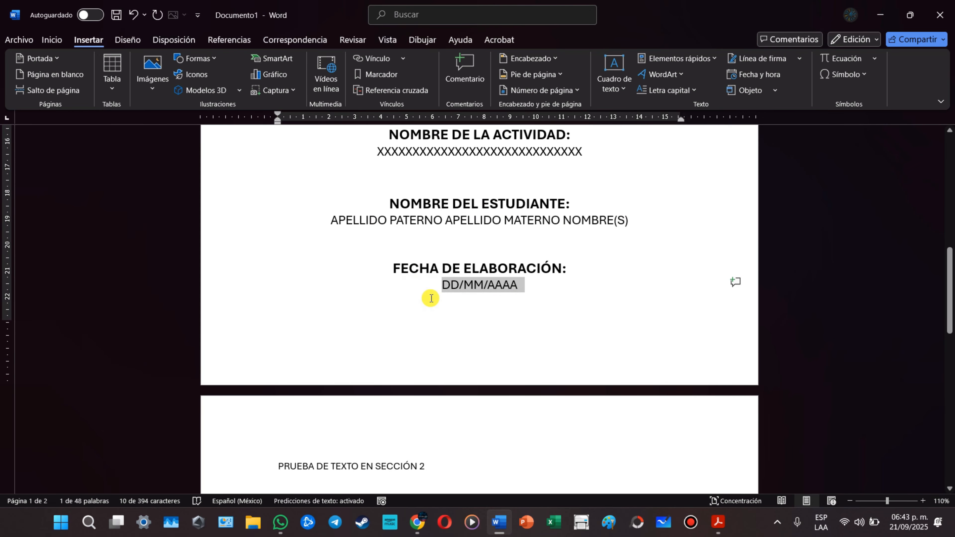
pyautogui.scroll(3, 477, 320)
pyautogui.click(447, 416)
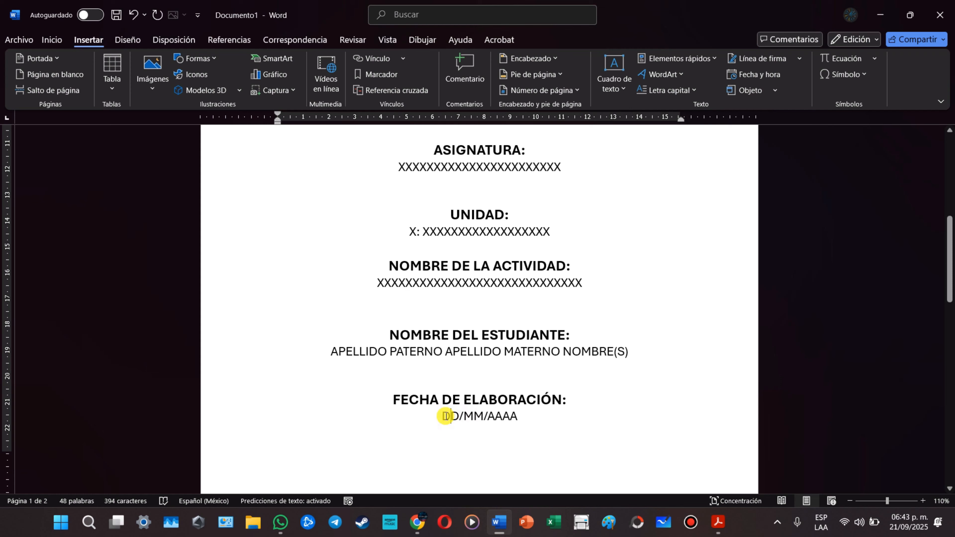
pyautogui.click(468, 416)
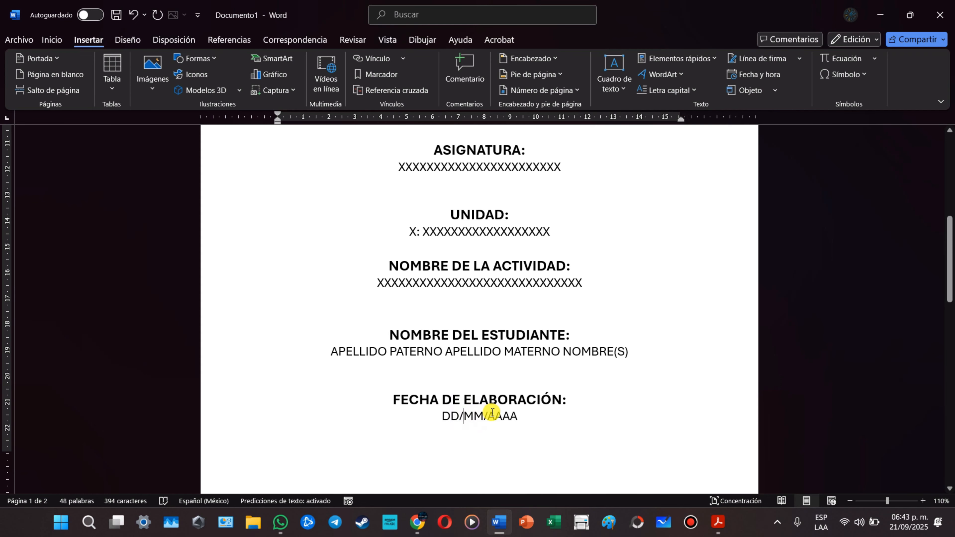
pyautogui.moveTo(494, 415); pyautogui.dragTo(518, 415)
# Step: Review the whole document with both pages side by side, checking the cover page against the section 2 text page
pyautogui.scroll(8, 464, 404)
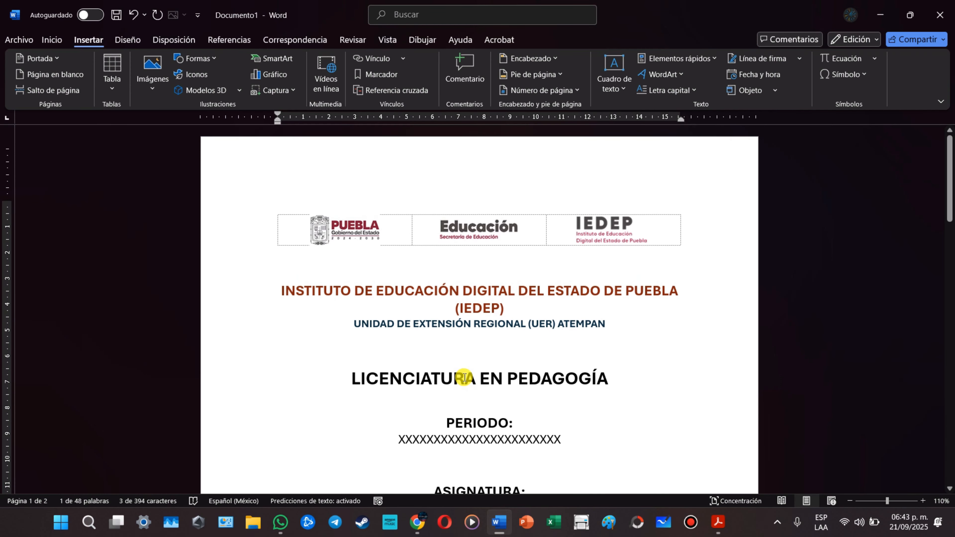
pyautogui.scroll(-10, 460, 381)
pyautogui.scroll(-7, 460, 381)
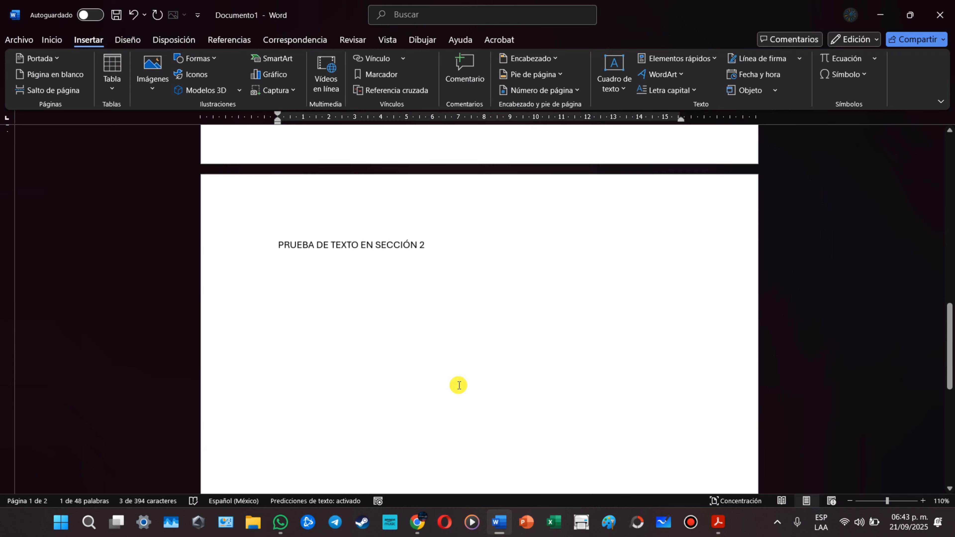
pyautogui.scroll(3, 437, 361)
pyautogui.scroll(-5, 427, 342)
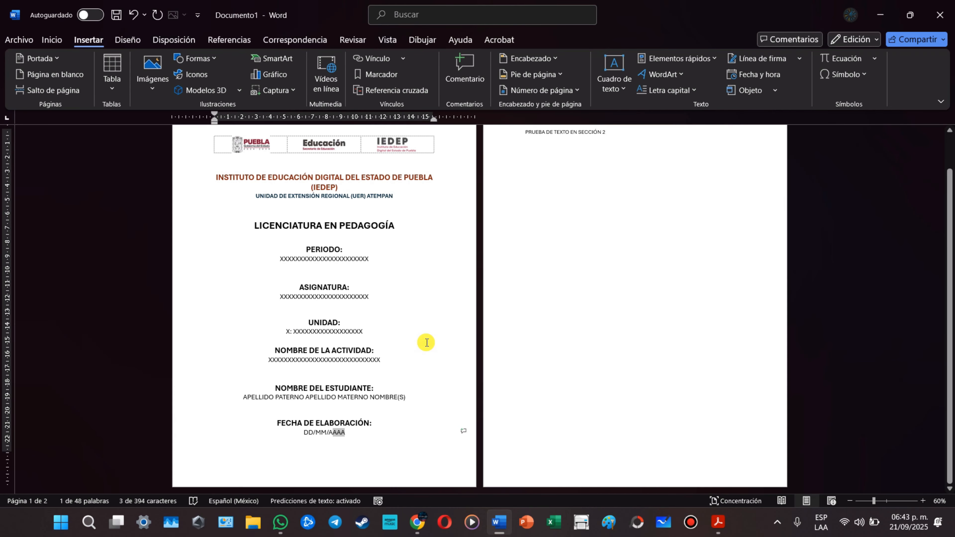
pyautogui.scroll(-2, 405, 313)
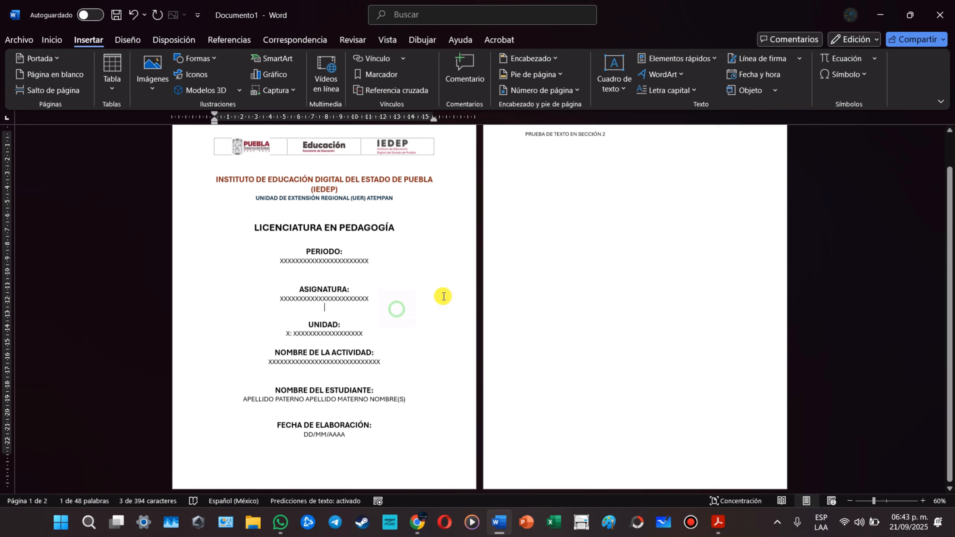
pyautogui.click(571, 256)
pyautogui.click(414, 289)
pyautogui.click(529, 248)
pyautogui.scroll(2, 527, 248)
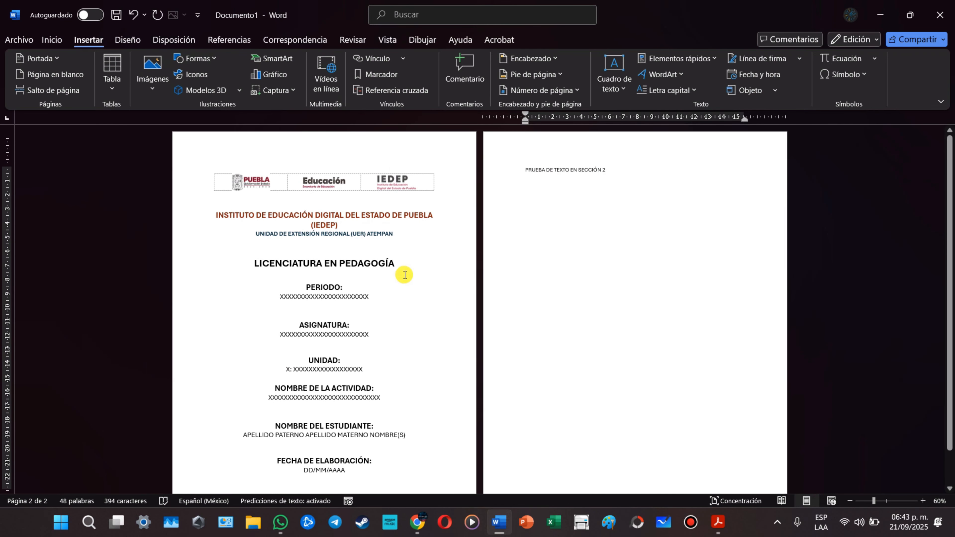
pyautogui.scroll(-2, 478, 265)
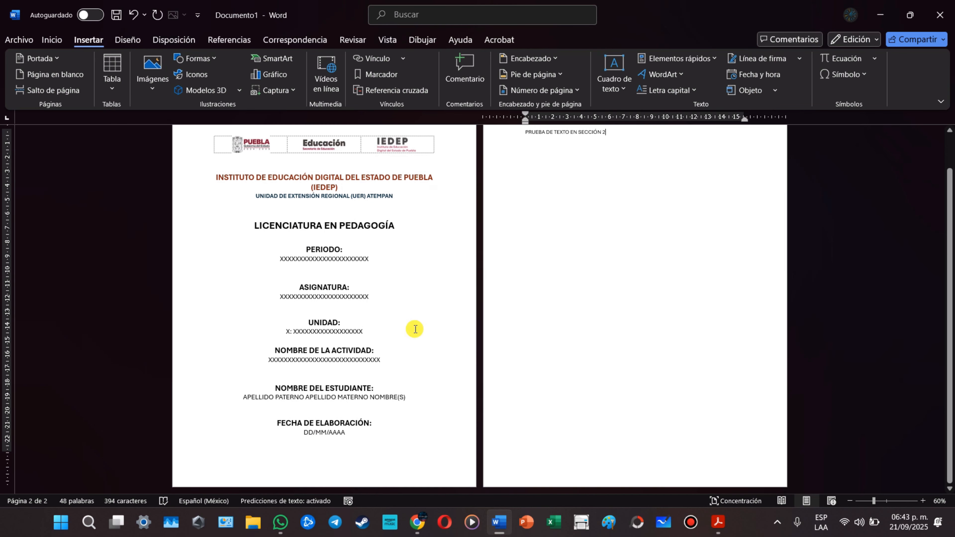
pyautogui.scroll(2, 383, 335)
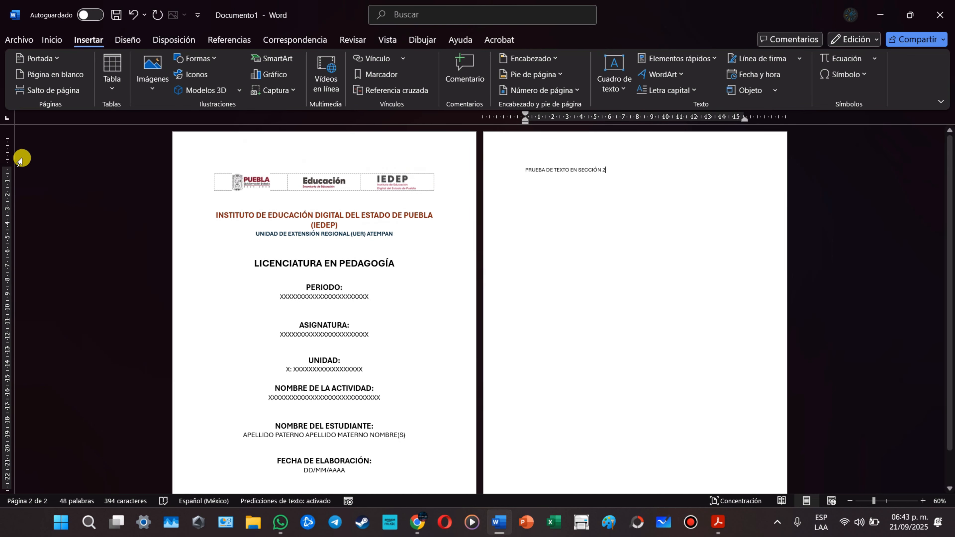
# Step: Open the first page's header for editing and check the section labels on the headers and footers of both pages
pyautogui.doubleClick(231, 146)
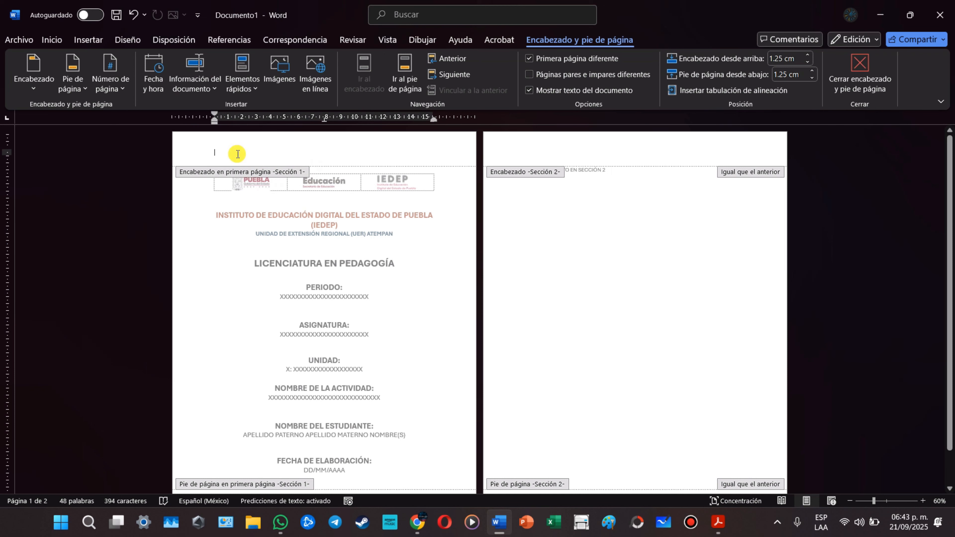
pyautogui.scroll(-1, 353, 344)
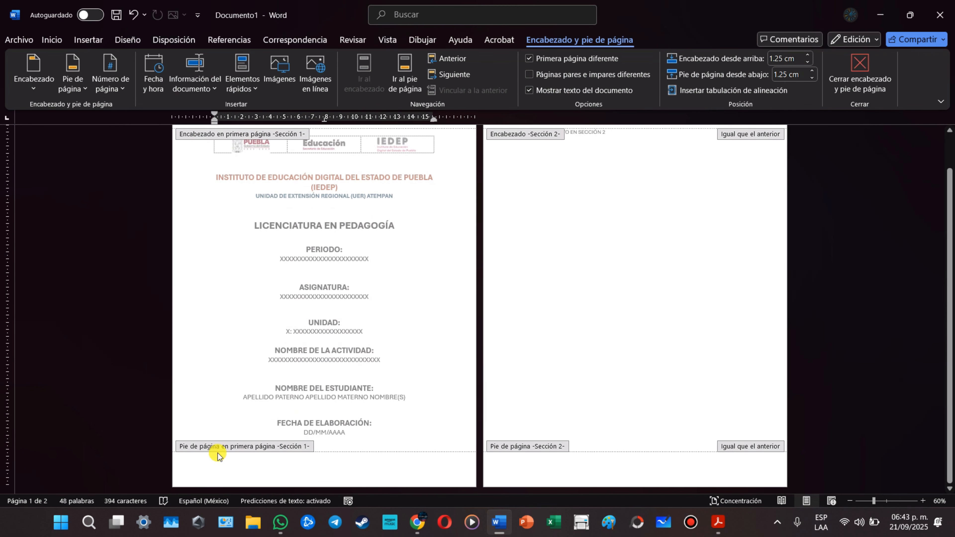
pyautogui.scroll(1, 531, 312)
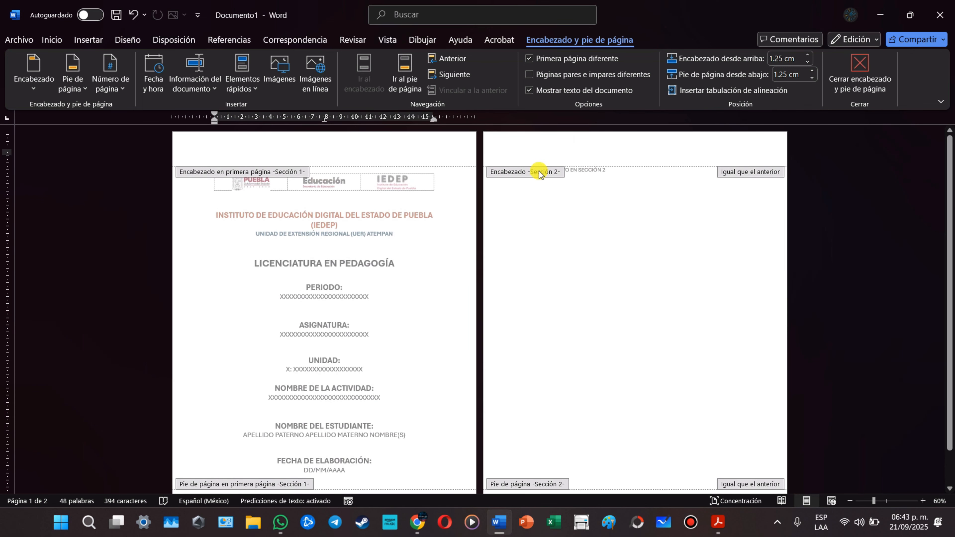
pyautogui.scroll(-1, 631, 262)
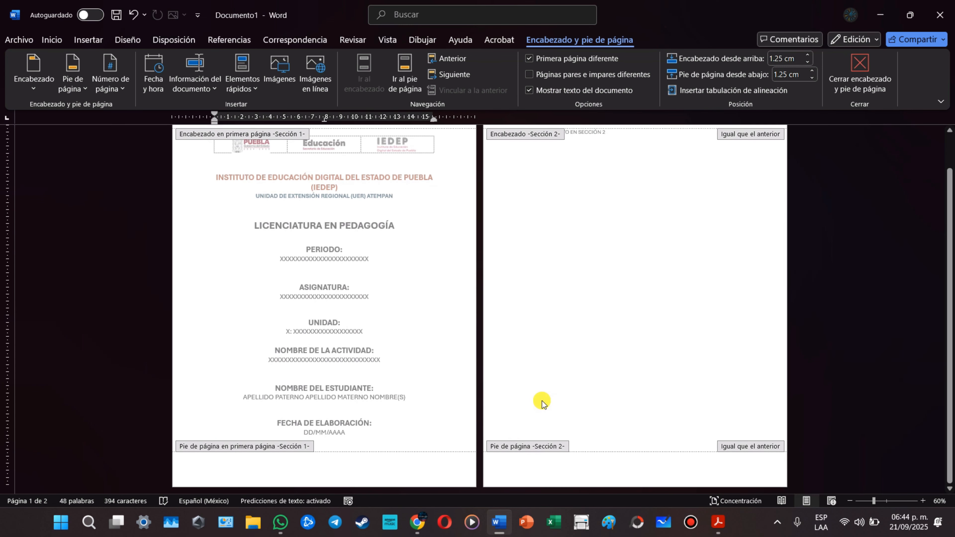
pyautogui.scroll(1, 542, 403)
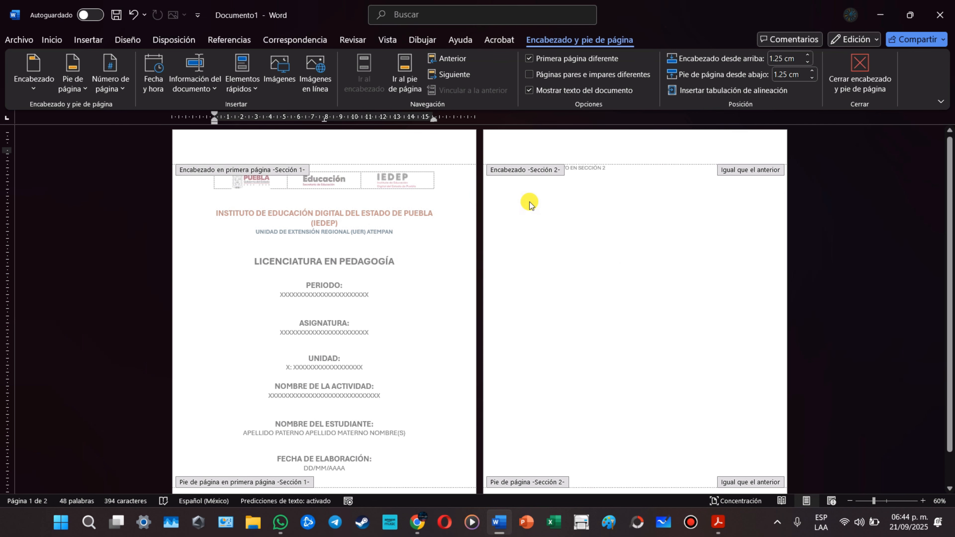
# Step: Leave header editing and delete the test text "PRUEBA DE TEXTO EN SECCIÓN 2" from the second page
pyautogui.doubleClick(527, 214)
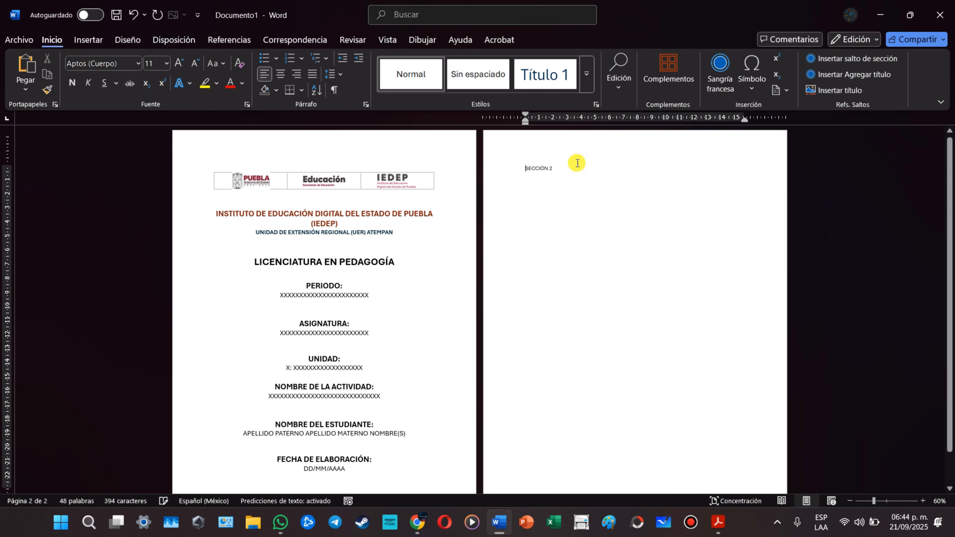
pyautogui.press('Delete')
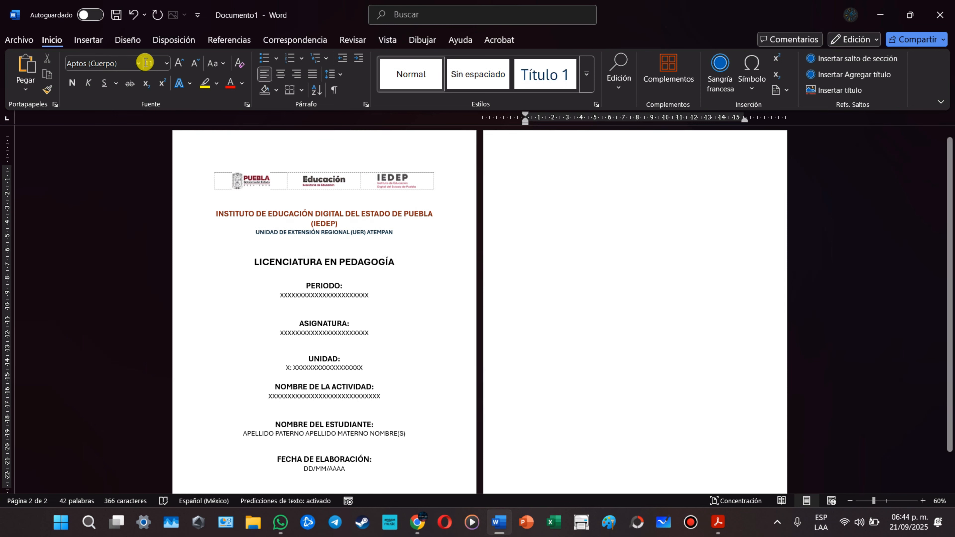
# Step: Switch to the instructions PDF and examine the required page orientation for the cover page and the comparative table
pyautogui.click(161, 40)
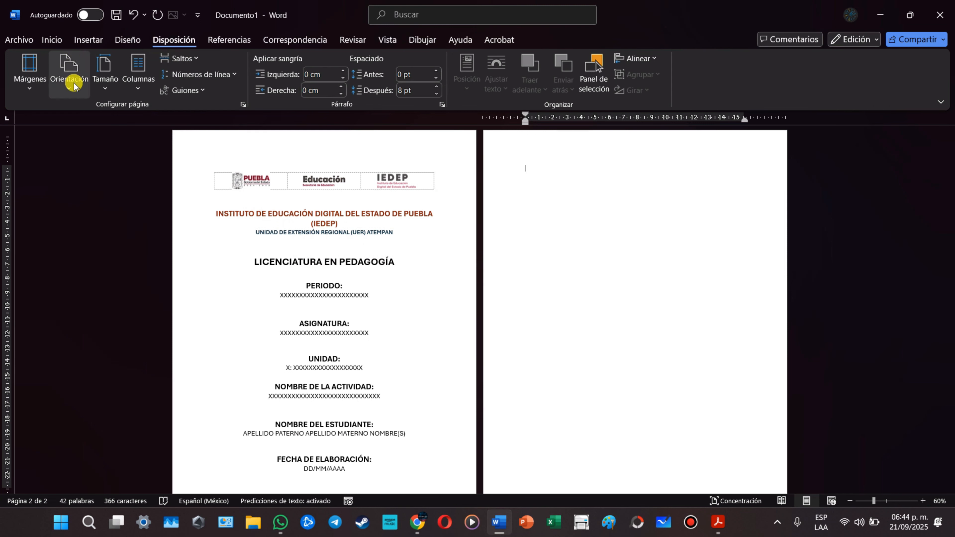
pyautogui.click(60, 75)
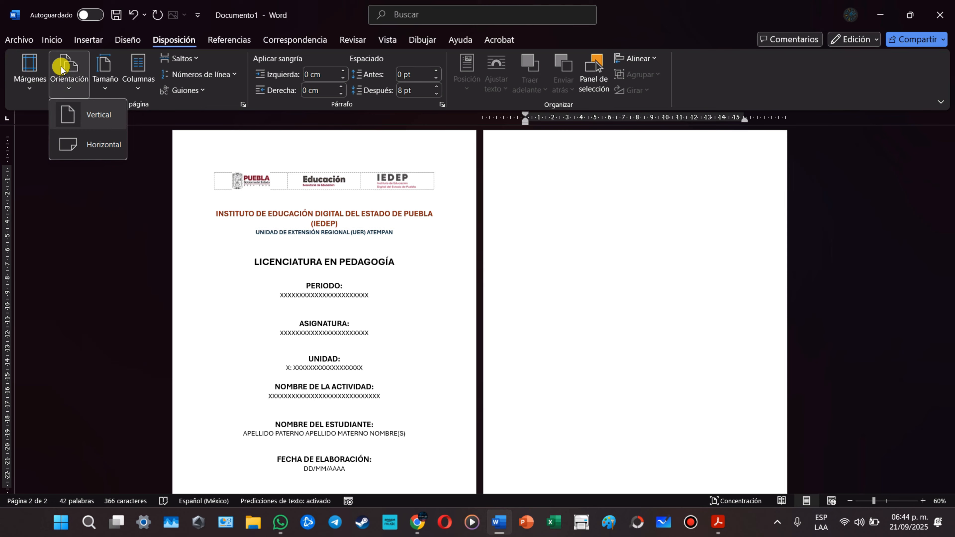
pyautogui.click(718, 522)
pyautogui.scroll(-3, 370, 357)
pyautogui.scroll(-8, 370, 357)
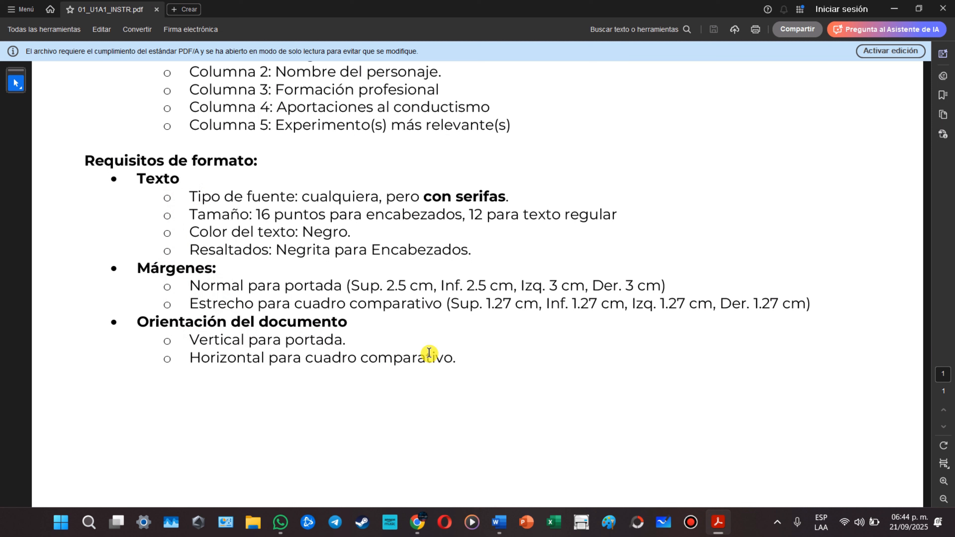
pyautogui.moveTo(347, 337); pyautogui.dragTo(225, 345)
pyautogui.hotkey('alt', 'Tab')
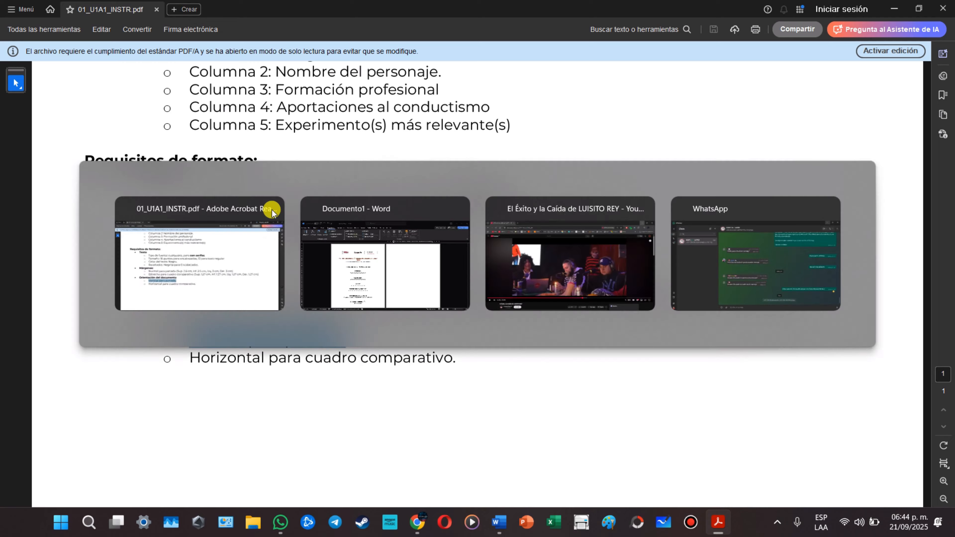
pyautogui.hotkey('alt', 'Tab')
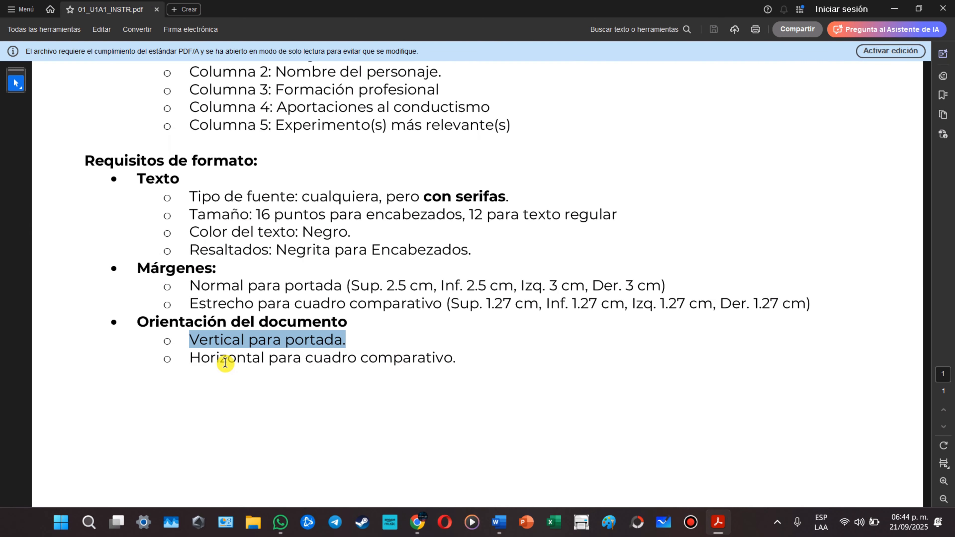
pyautogui.moveTo(190, 358); pyautogui.dragTo(416, 366)
# Step: Return to the Word document and set the orientation of the blank second-section page to Horizontal
pyautogui.hotkey('alt', 'Tab')
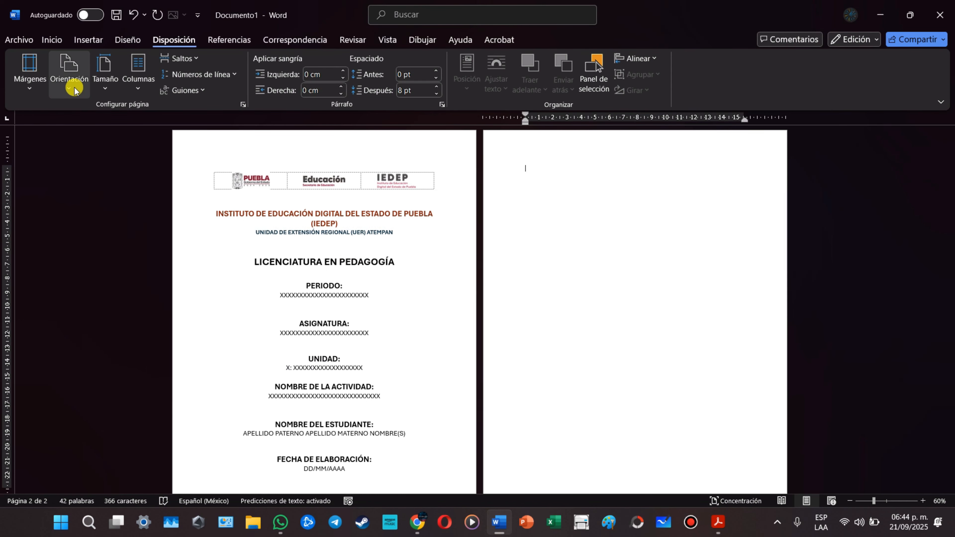
pyautogui.click(74, 89)
pyautogui.click(73, 142)
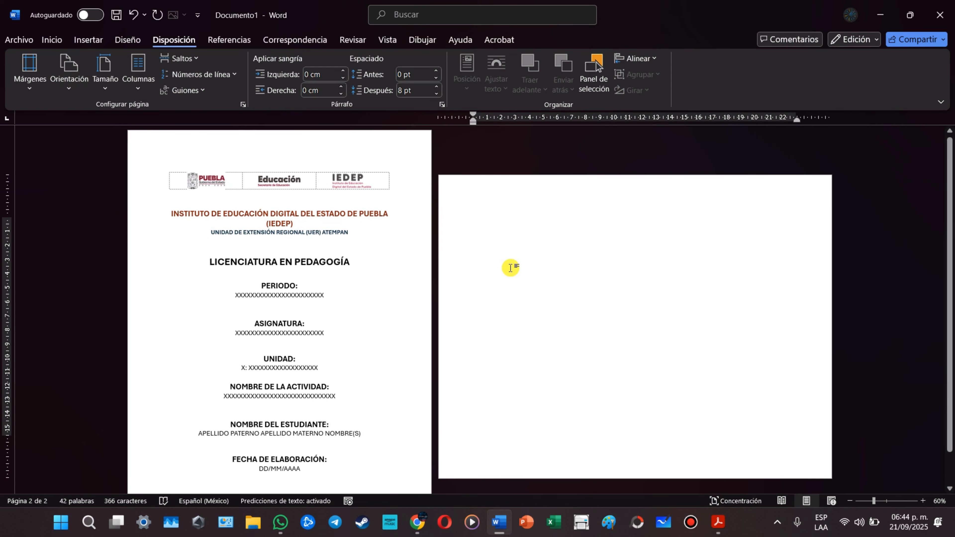
pyautogui.scroll(-2, 504, 271)
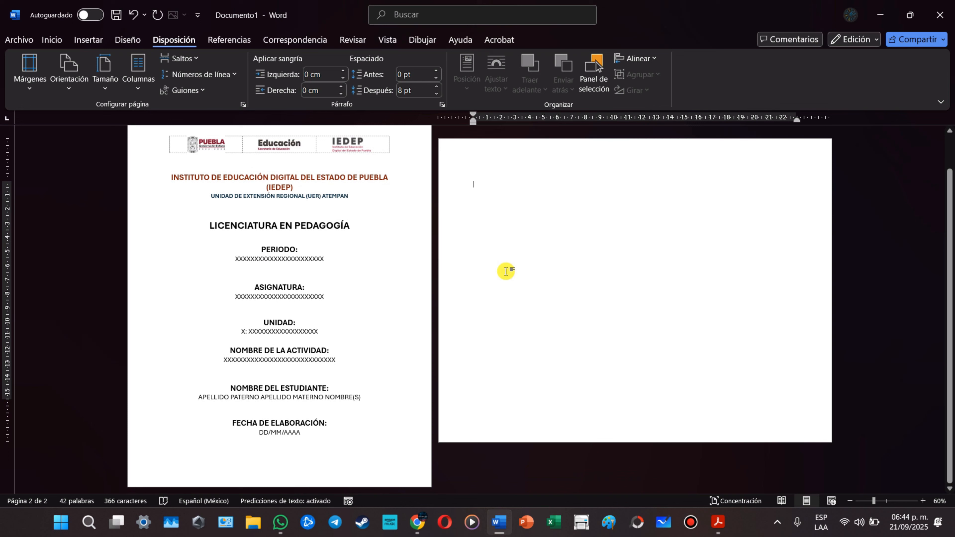
pyautogui.scroll(2, 357, 257)
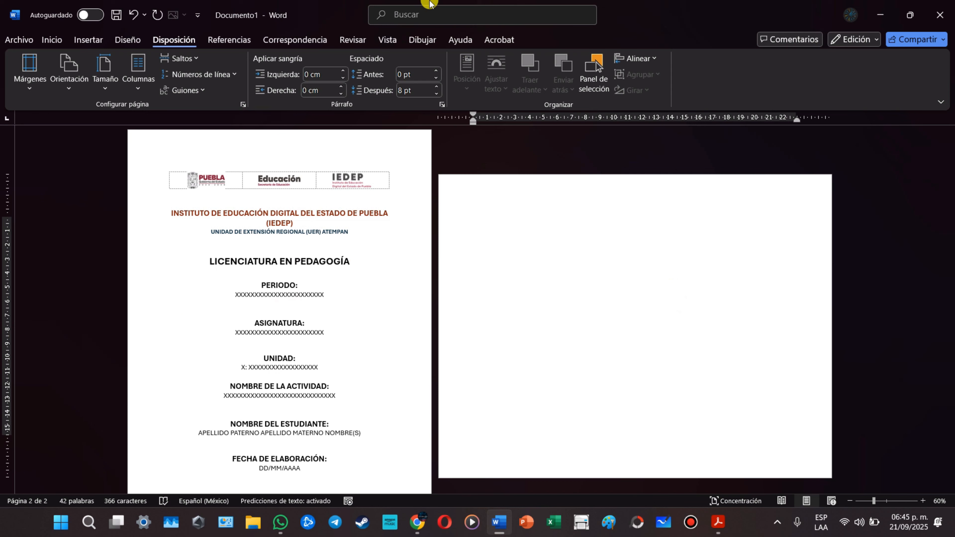
# Step: Check the cover page's required margins in the instructions PDF and open Word's margin presets for the cover page section
pyautogui.moveTo(526, 12)
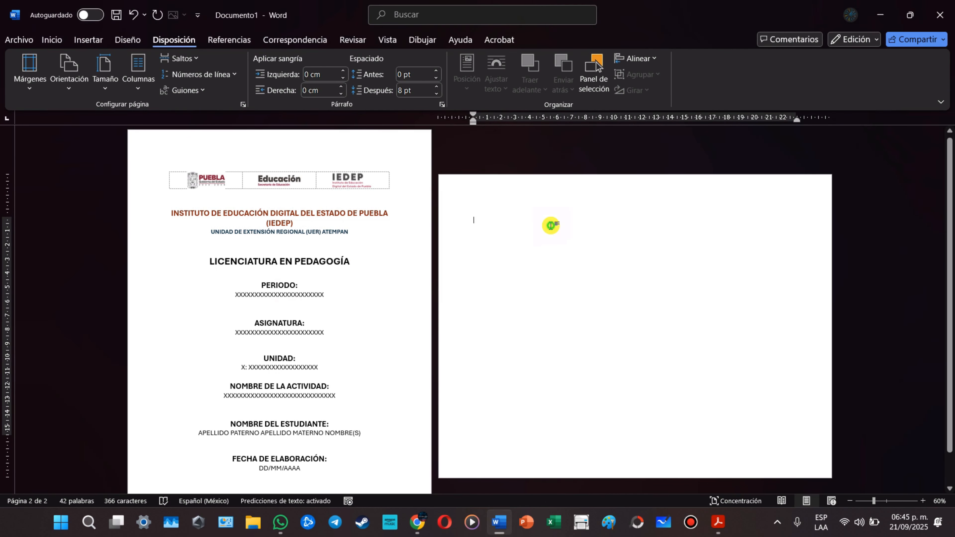
pyautogui.click(365, 287)
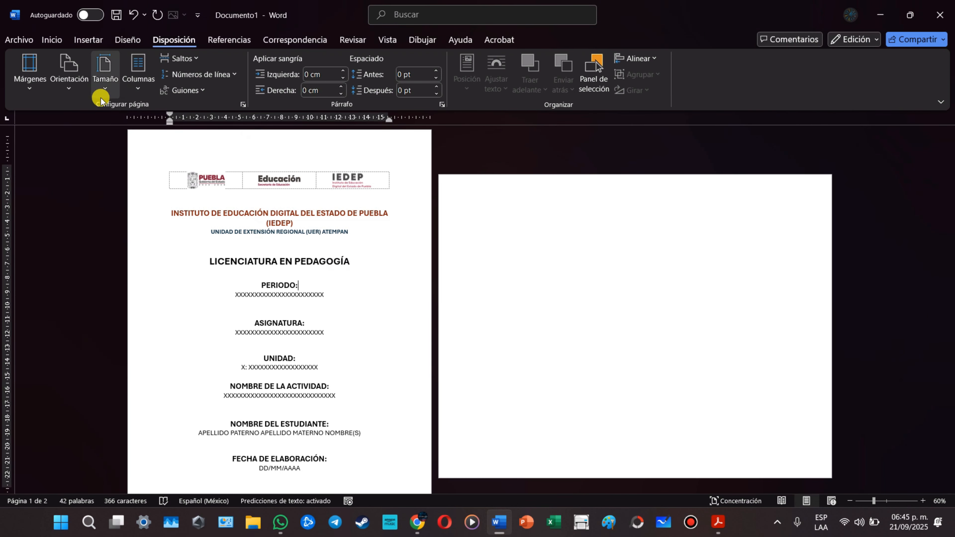
pyautogui.hotkey('alt', 'Tab')
pyautogui.moveTo(199, 287); pyautogui.dragTo(310, 286)
pyautogui.hotkey('alt', 'Tab')
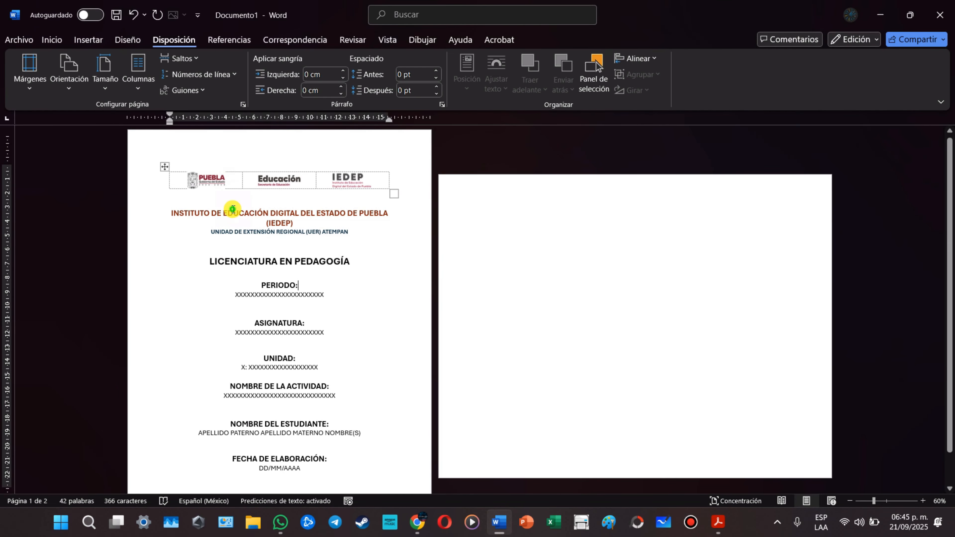
pyautogui.click(33, 71)
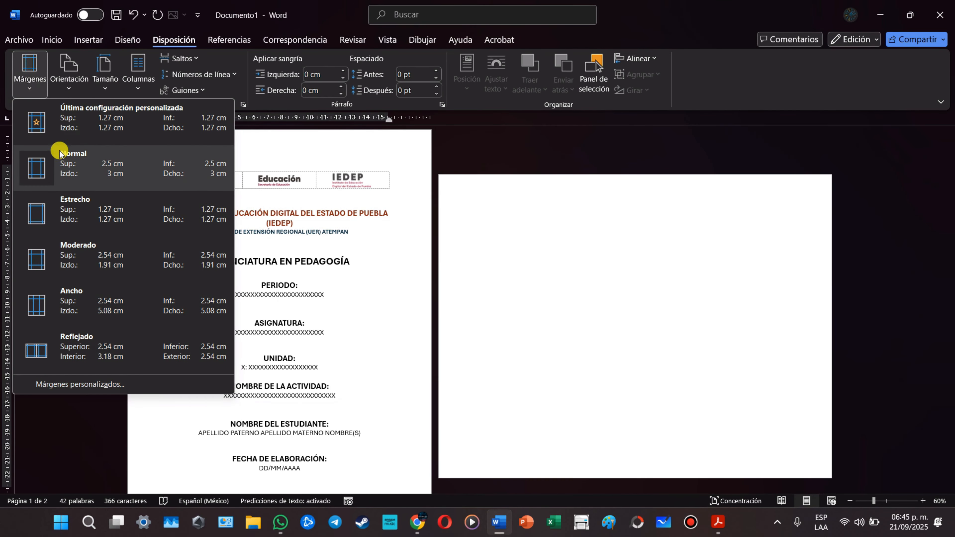
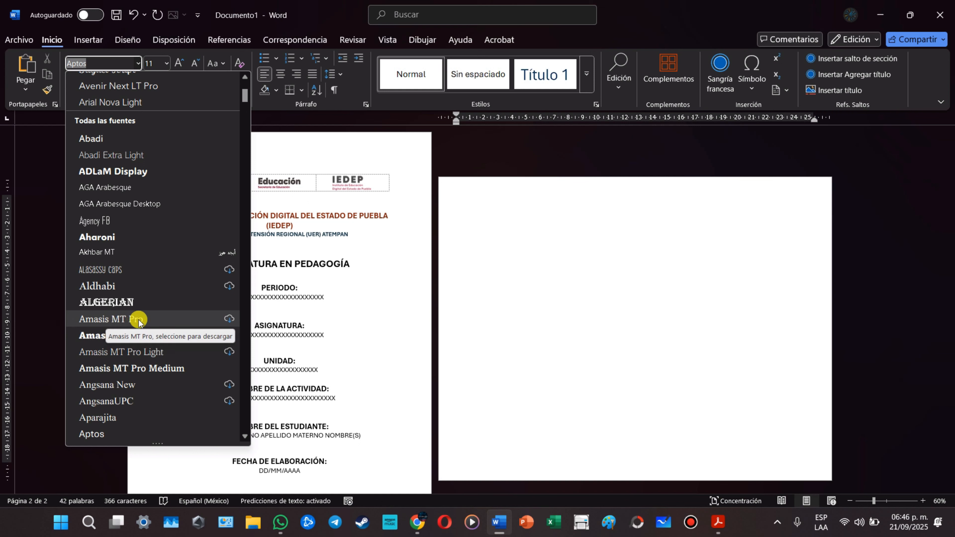
# Step: Browse the available fonts to compare serif and sans-serif typefaces, leaving the list without choosing one
pyautogui.scroll(-8, 151, 320)
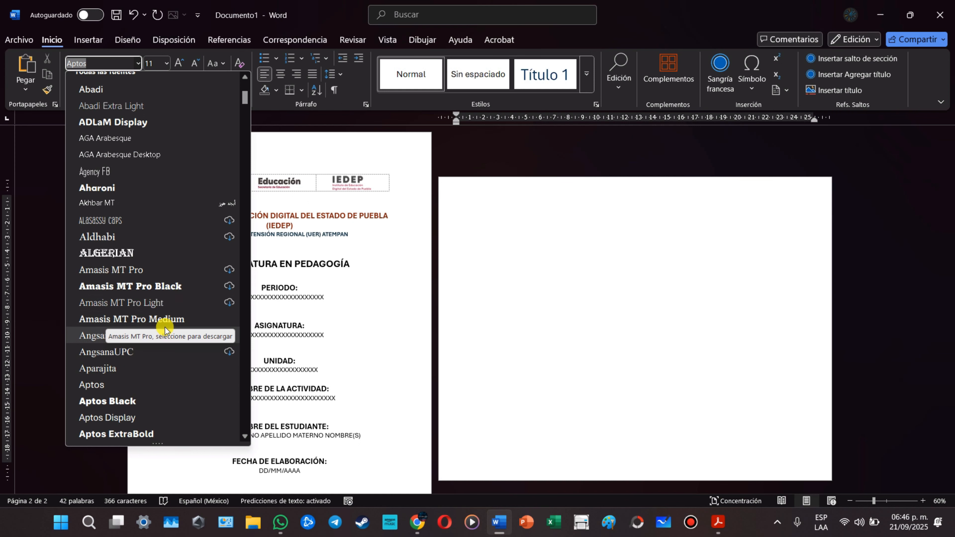
pyautogui.scroll(-6, 211, 312)
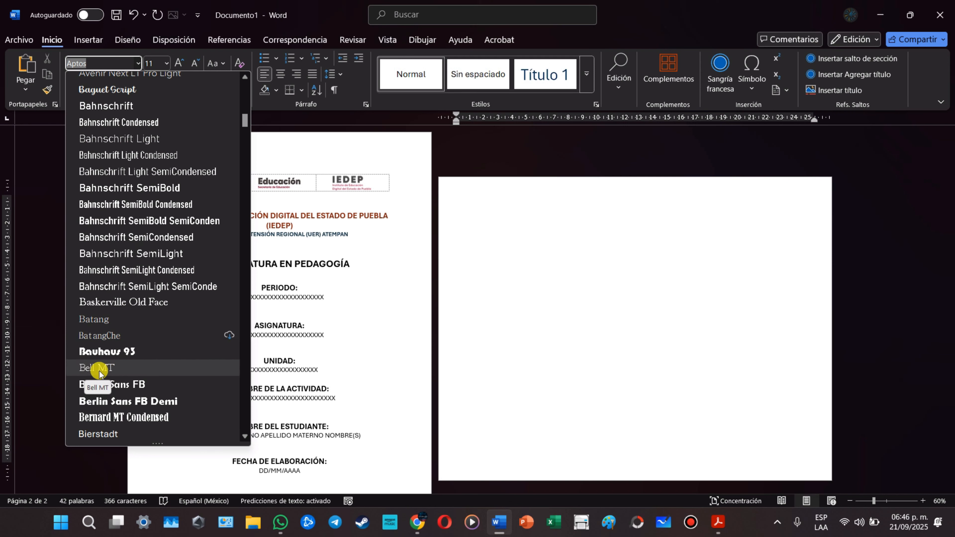
pyautogui.scroll(-7, 159, 371)
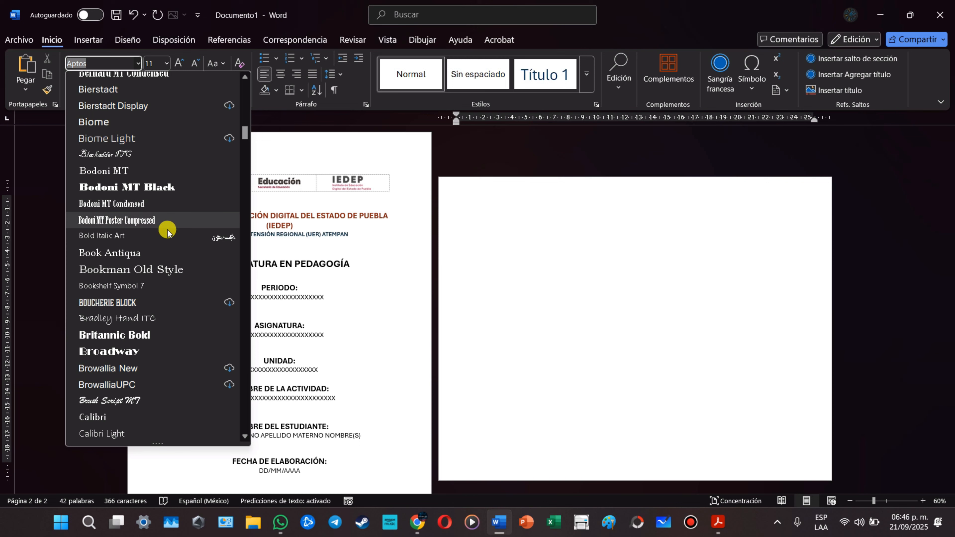
pyautogui.scroll(10, 174, 230)
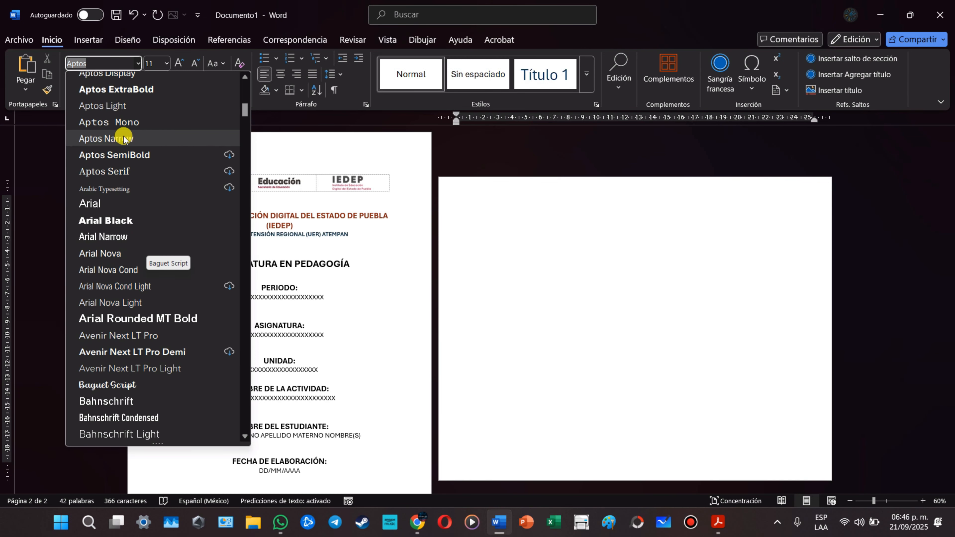
pyautogui.scroll(4, 137, 156)
pyautogui.scroll(5, 132, 161)
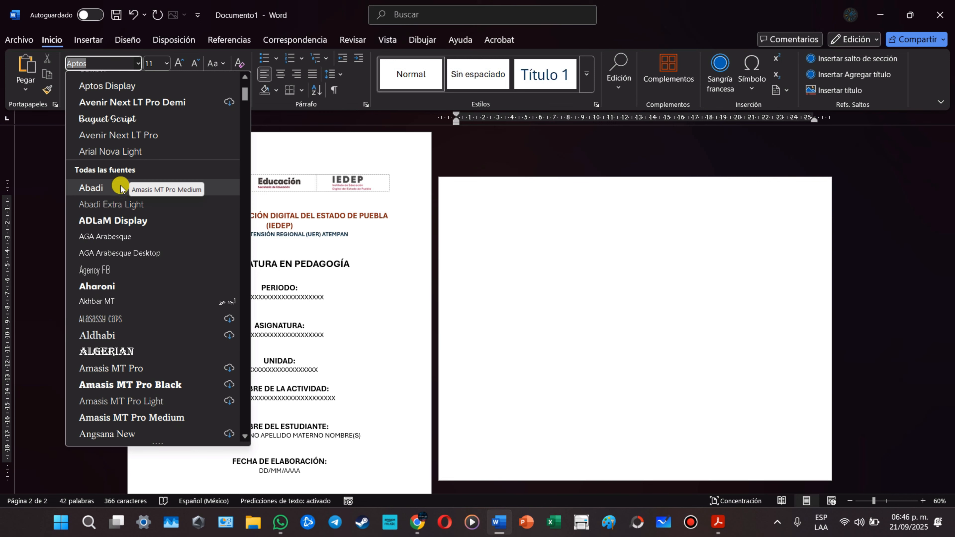
pyautogui.scroll(-1, 130, 209)
pyautogui.scroll(2, 123, 164)
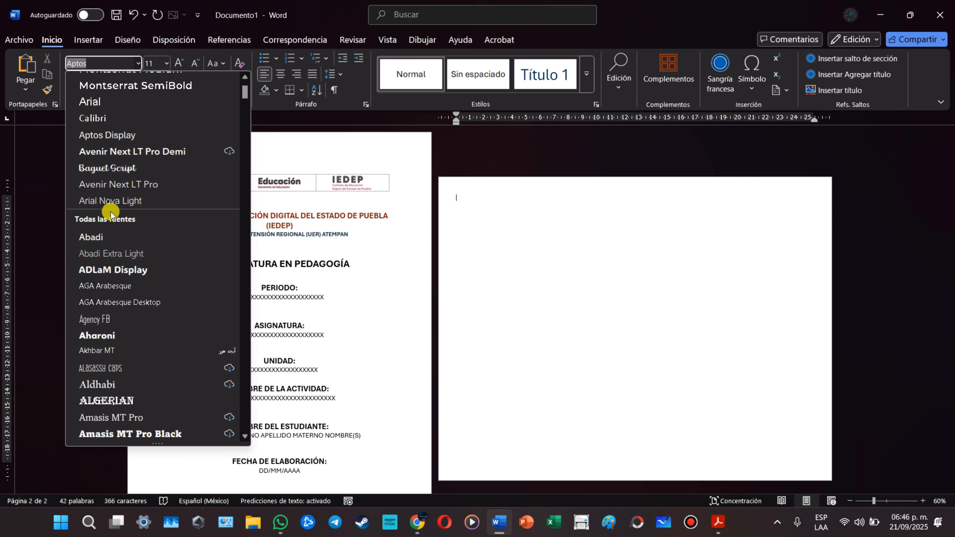
pyautogui.scroll(-6, 121, 305)
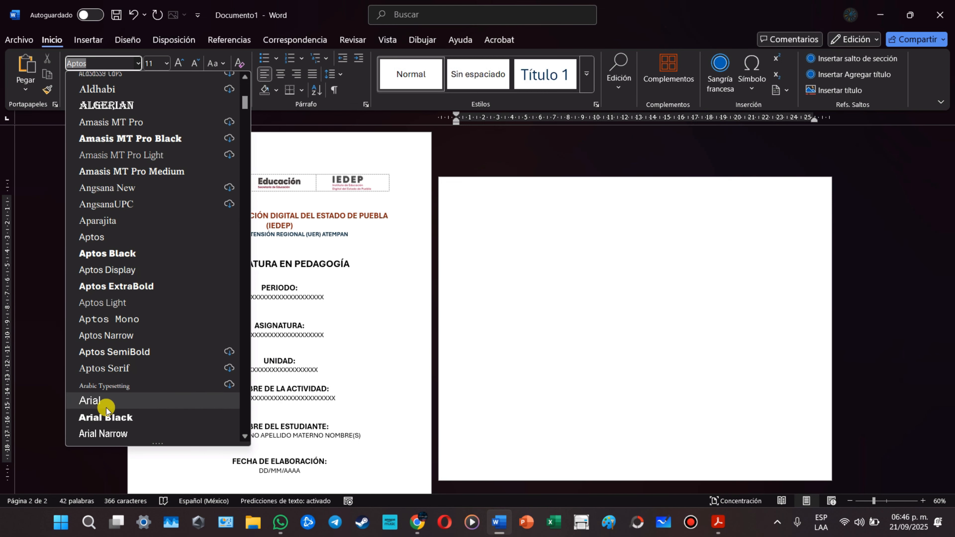
pyautogui.scroll(-4, 107, 408)
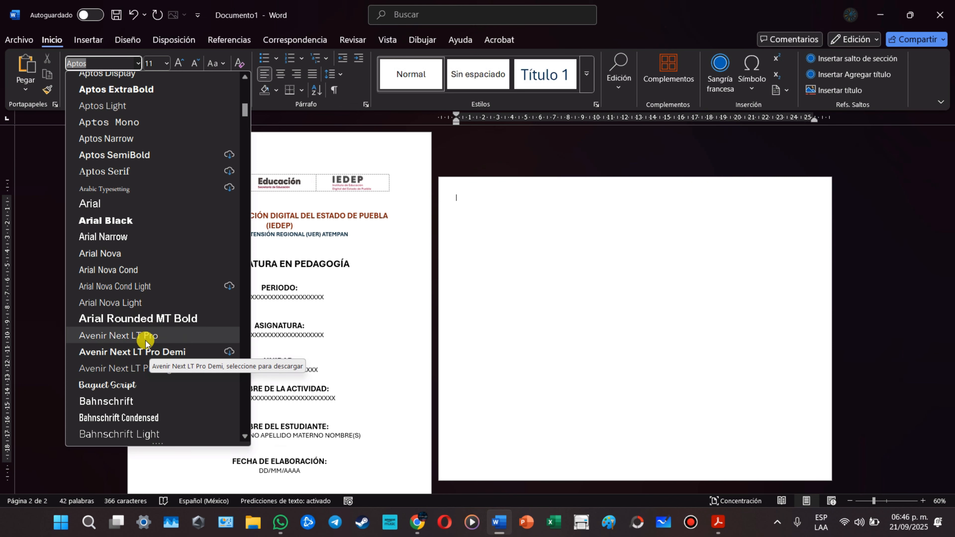
pyautogui.scroll(-5, 147, 359)
pyautogui.scroll(-10, 147, 359)
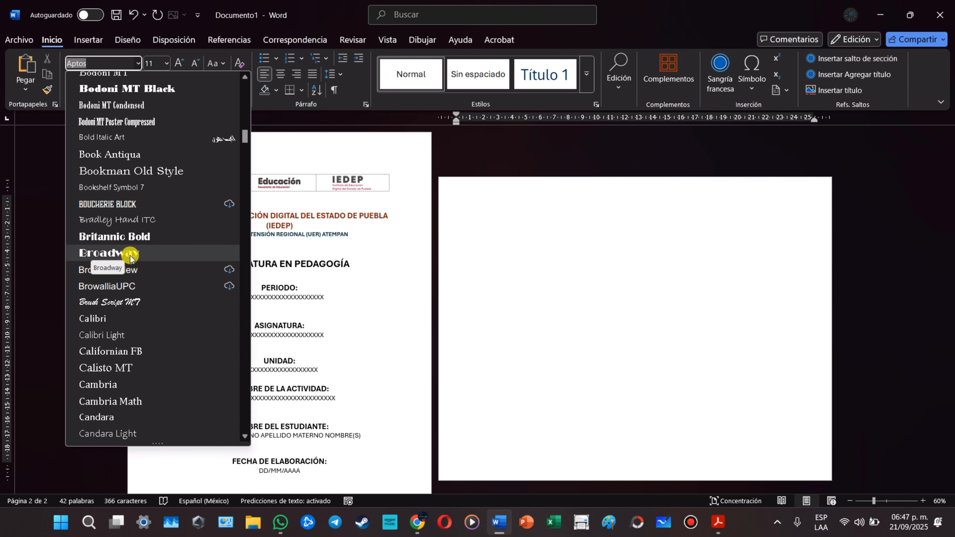
pyautogui.scroll(-7, 135, 331)
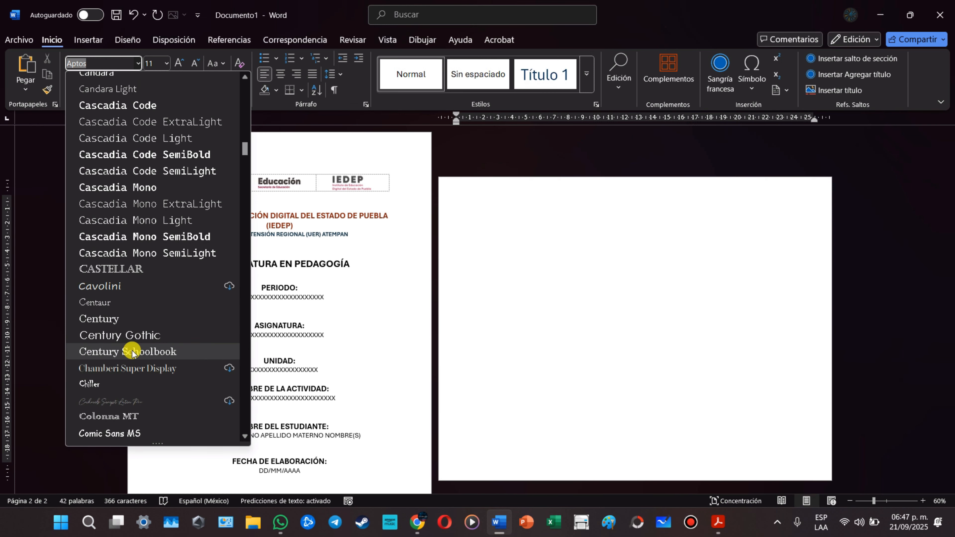
pyautogui.scroll(-1, 113, 338)
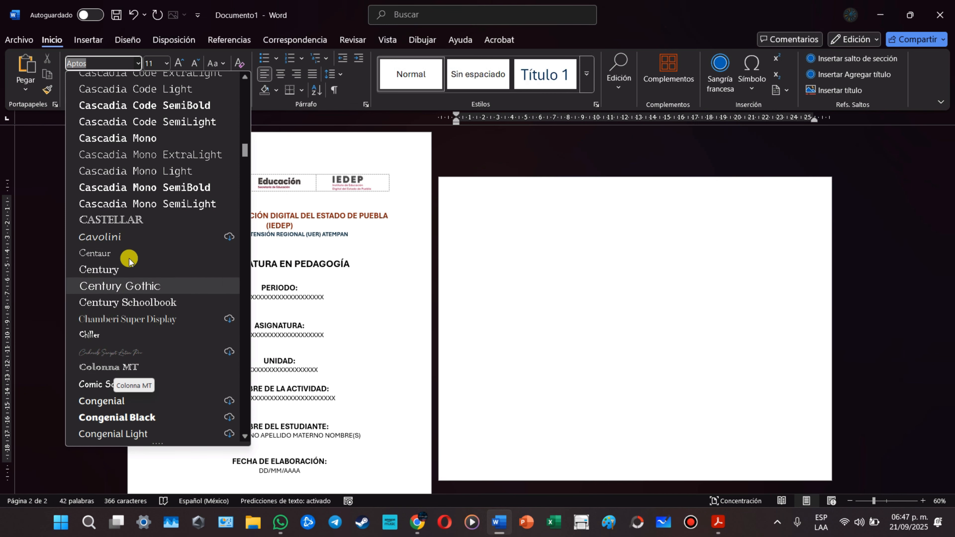
pyautogui.click(541, 248)
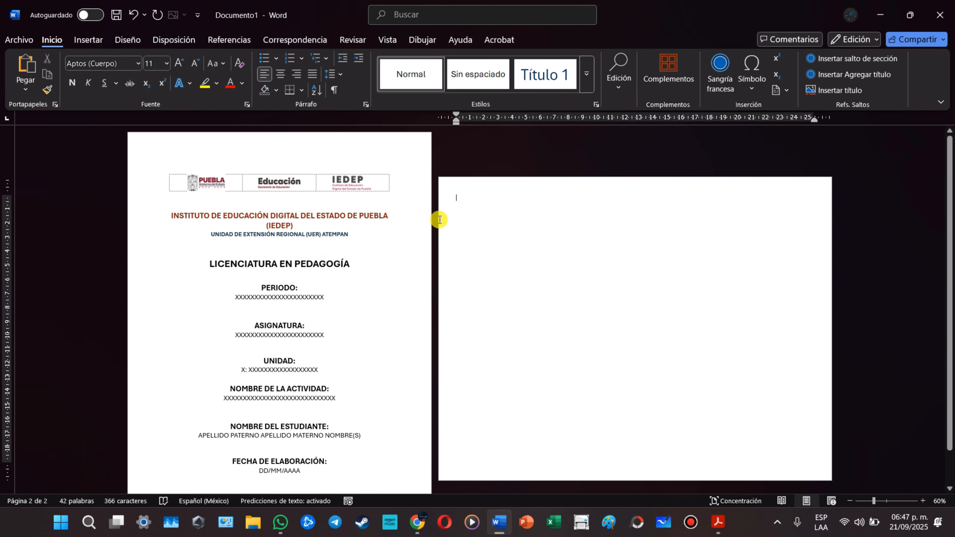
# Step: Examine the document's theme font sets, comparing previews such as Arial and Georgia on the cover page, without applying any
pyautogui.click(128, 39)
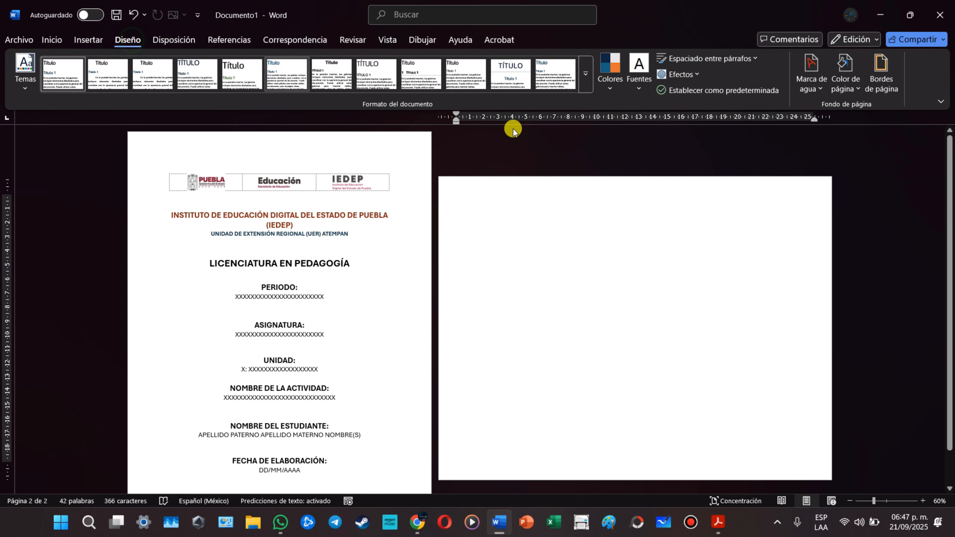
pyautogui.click(639, 81)
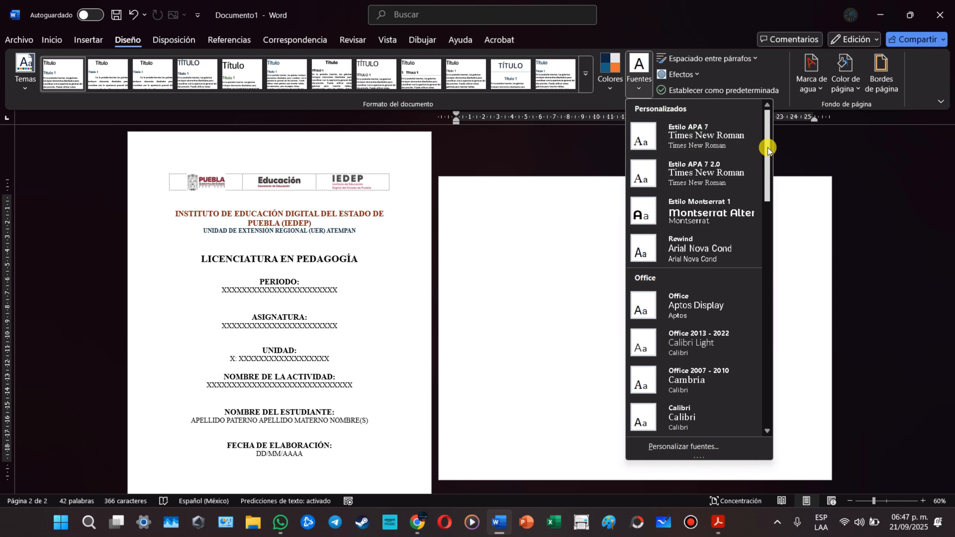
pyautogui.scroll(-5, 765, 146)
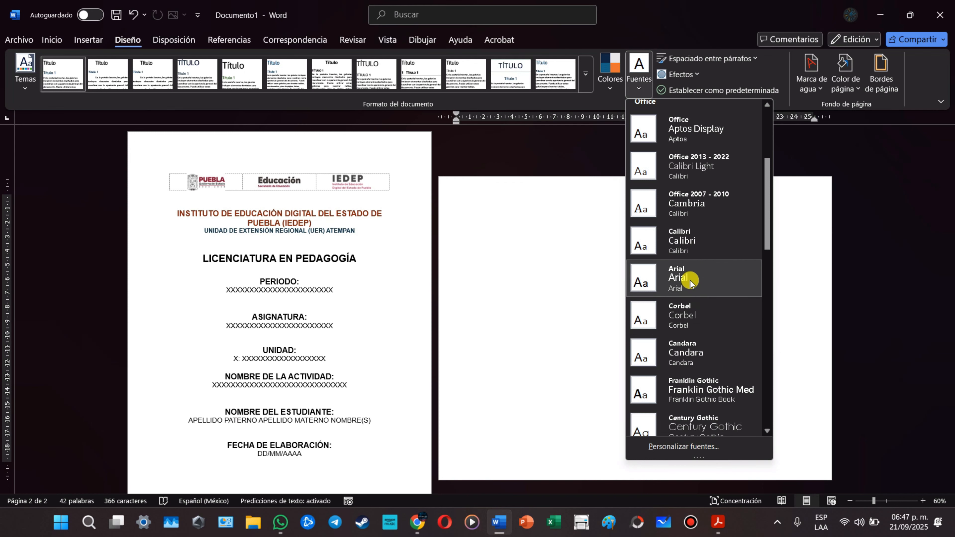
pyautogui.moveTo(767, 183); pyautogui.dragTo(760, 279)
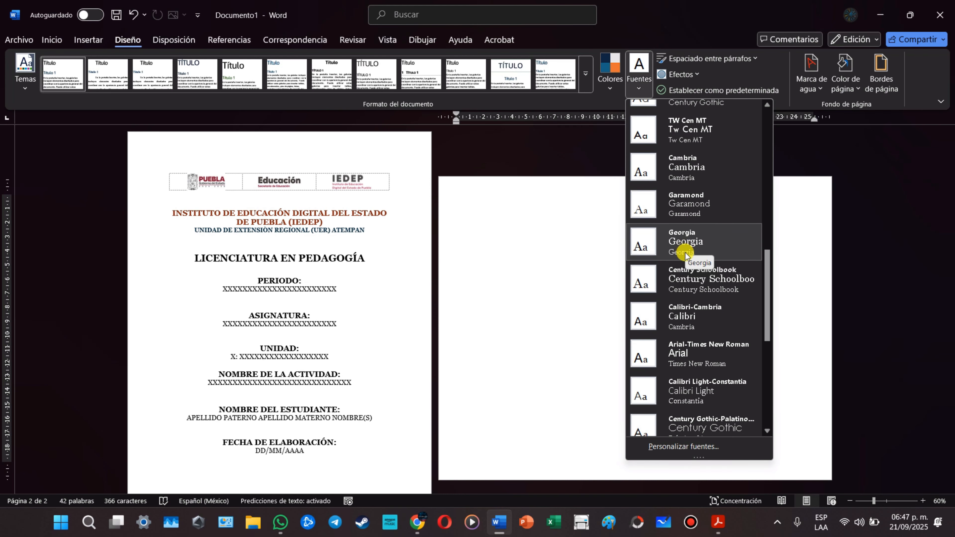
pyautogui.scroll(-3, 693, 327)
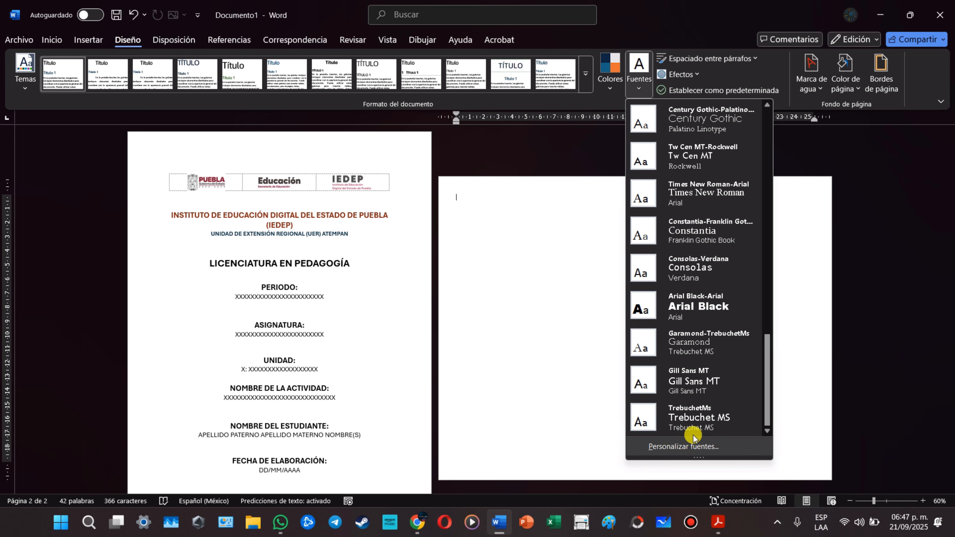
pyautogui.click(447, 220)
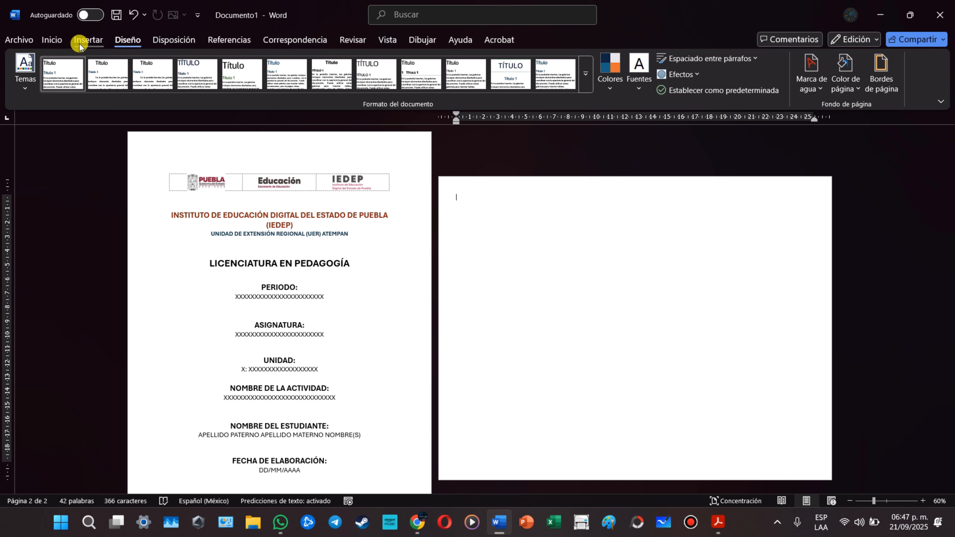
# Step: Bring the blank second page into close view at 100% zoom with the font formatting options available
pyautogui.click(52, 39)
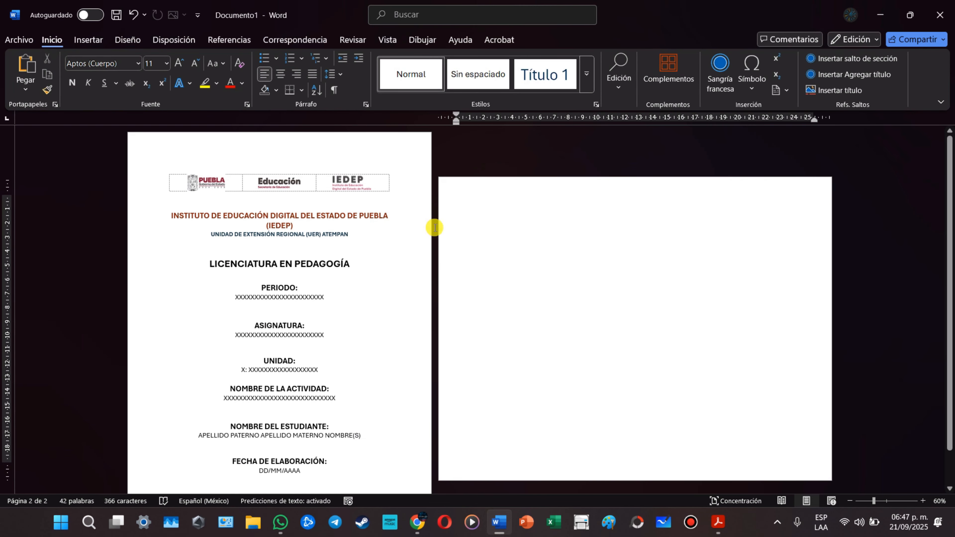
pyautogui.scroll(-2, 435, 228)
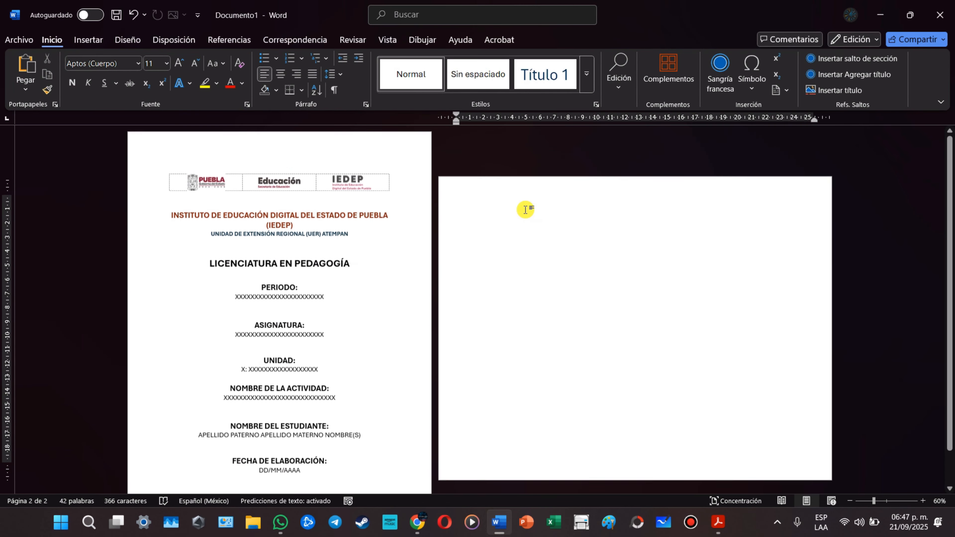
pyautogui.keyDown('ctrl'); pyautogui.scroll(4, 522, 207); pyautogui.keyUp('ctrl')
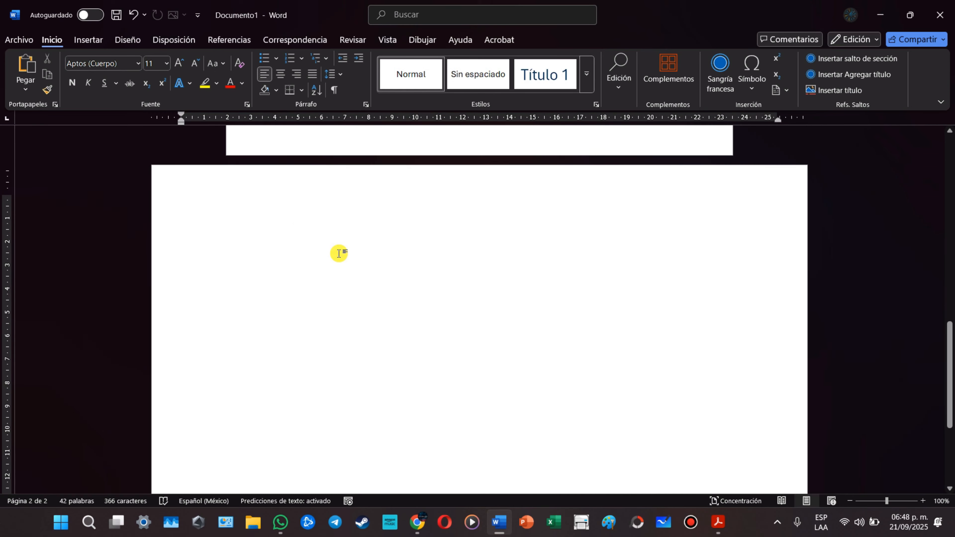
pyautogui.scroll(2, 338, 253)
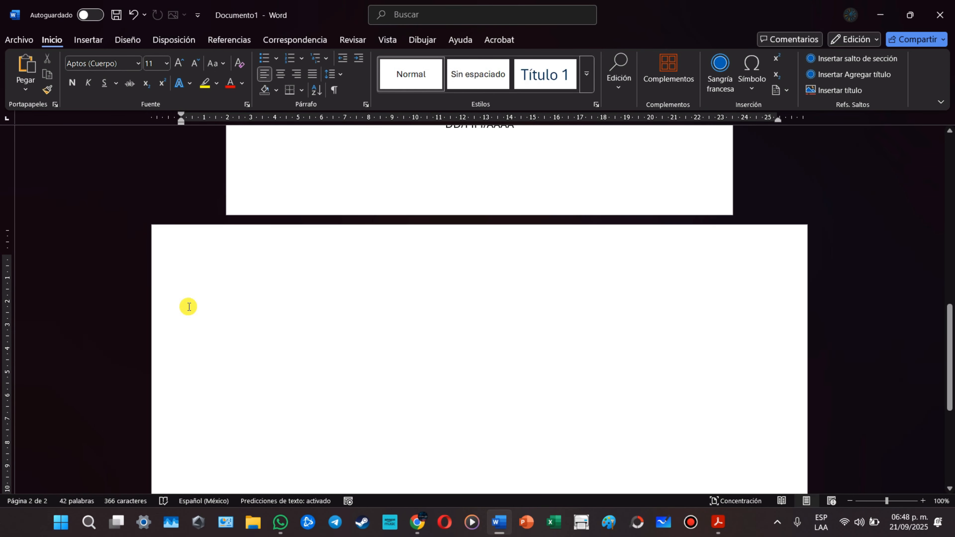
pyautogui.click(90, 39)
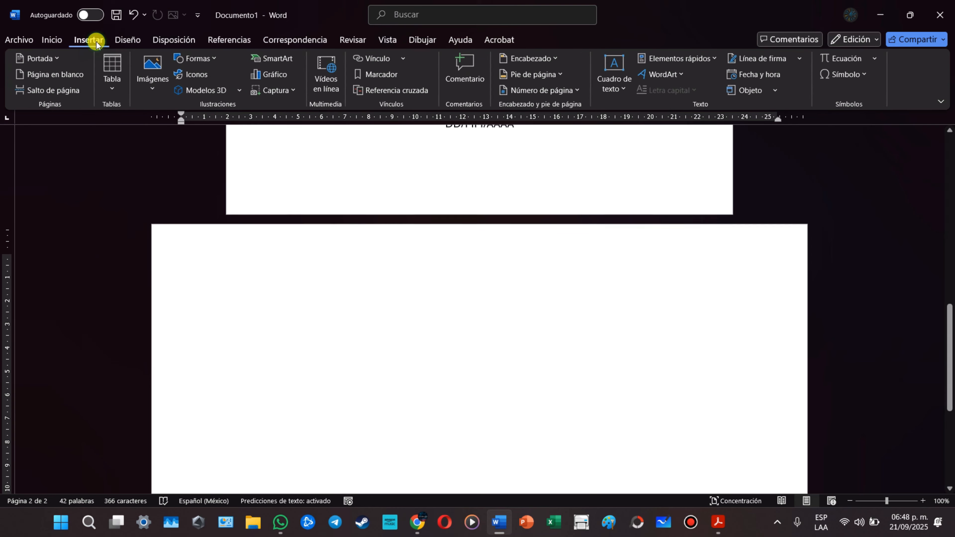
pyautogui.click(112, 79)
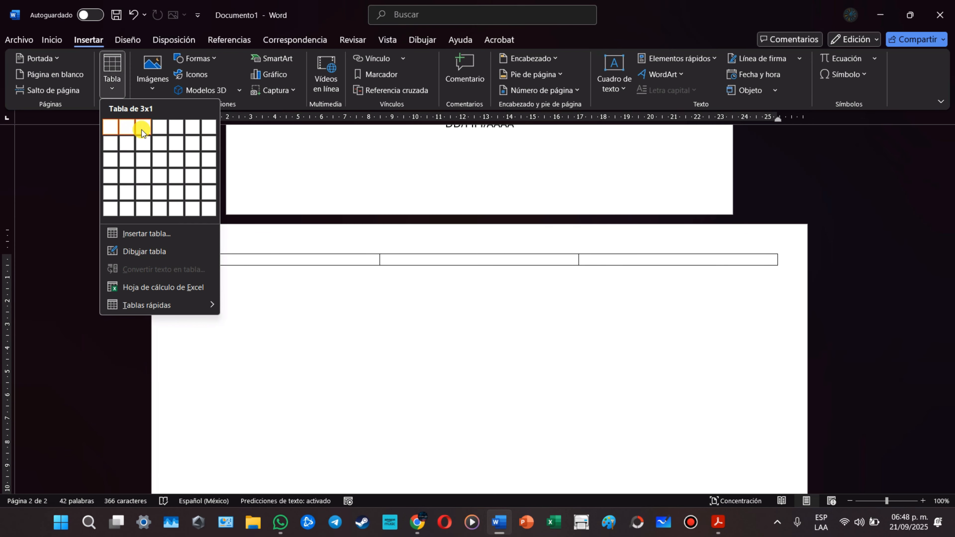
pyautogui.click(357, 301)
# Step: Review the columns required for the comparative table in the instructions PDF, then return to the Word document
pyautogui.hotkey('alt', 'Tab')
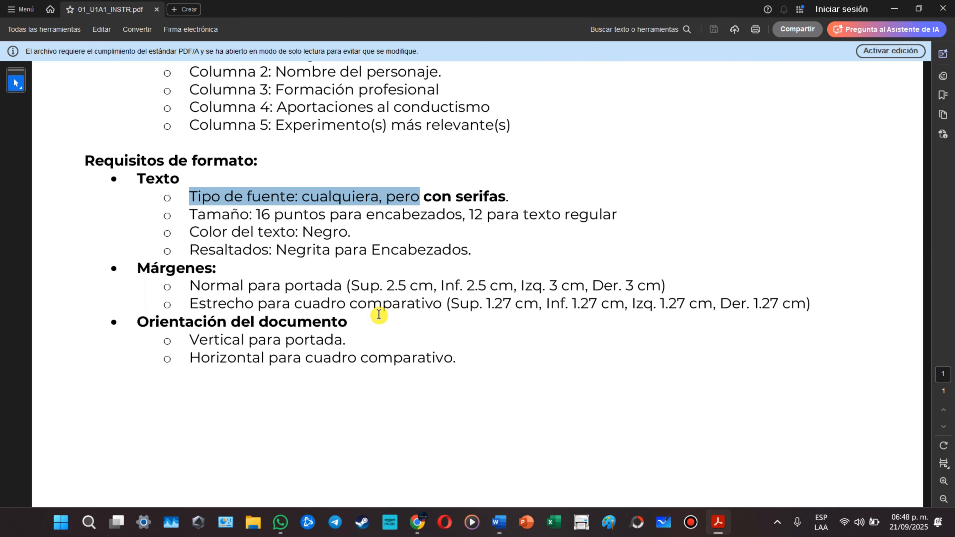
pyautogui.scroll(8, 379, 314)
pyautogui.scroll(-3, 263, 305)
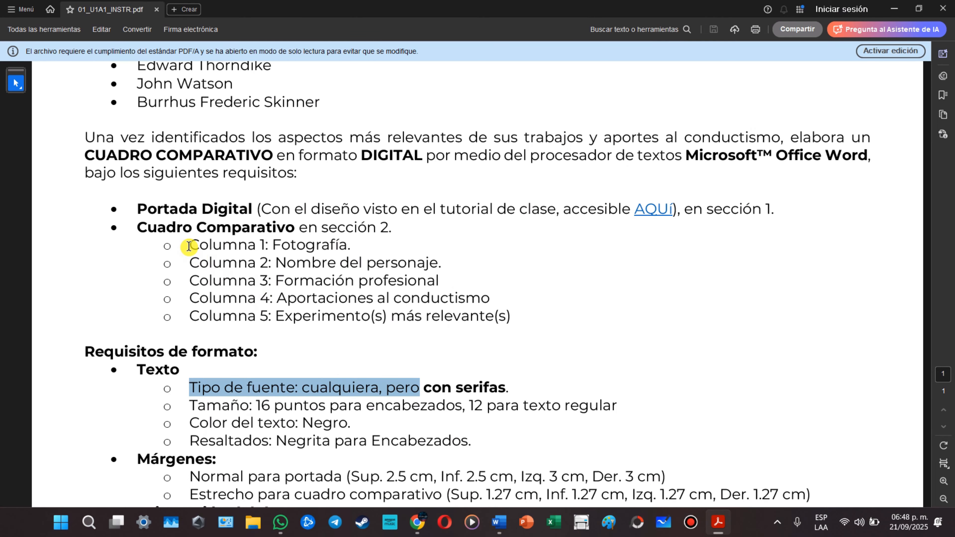
pyautogui.moveTo(189, 246); pyautogui.dragTo(267, 314)
pyautogui.click(266, 312)
pyautogui.hotkey('alt', 'Tab')
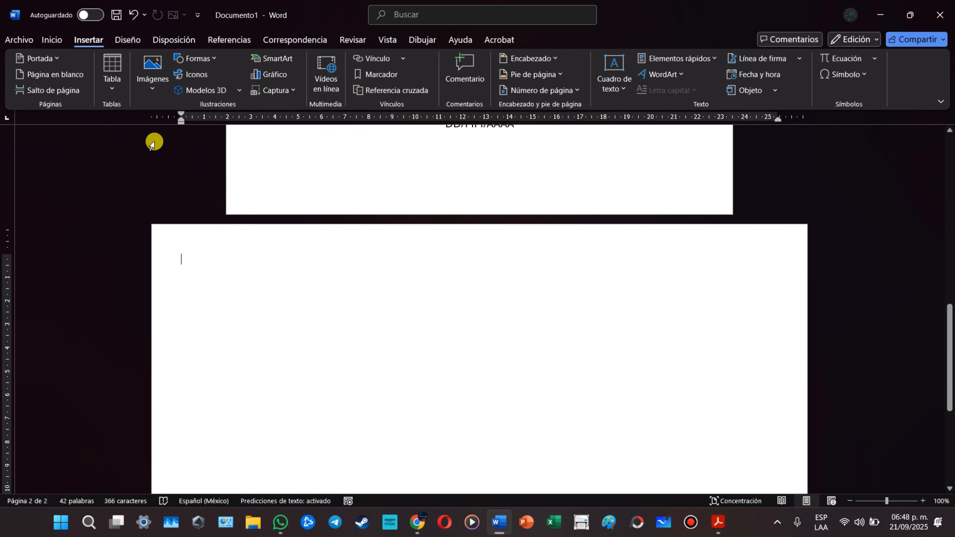
# Step: Check the list of behaviourism figures in the instructions PDF against the number of table rows needed
pyautogui.click(112, 76)
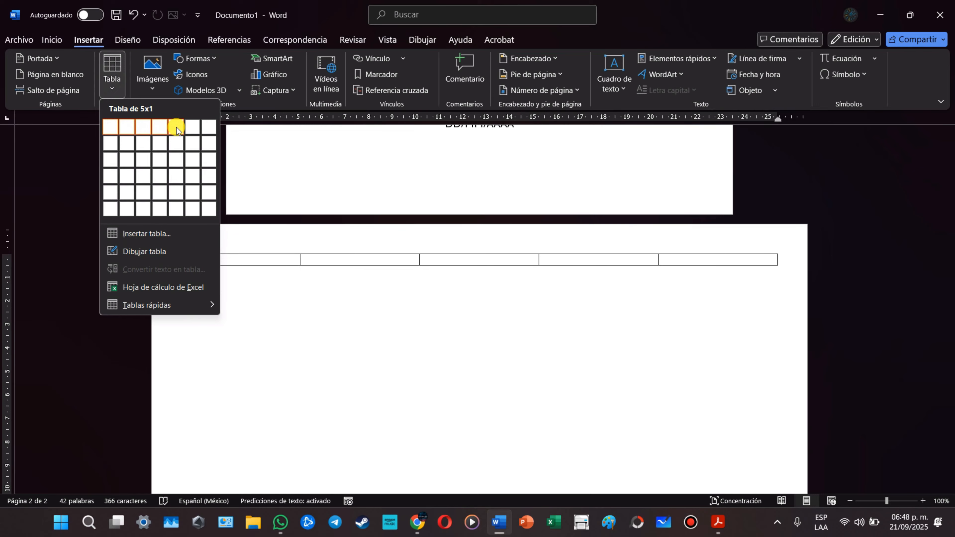
pyautogui.hotkey('alt', 'Tab')
pyautogui.scroll(3, 263, 226)
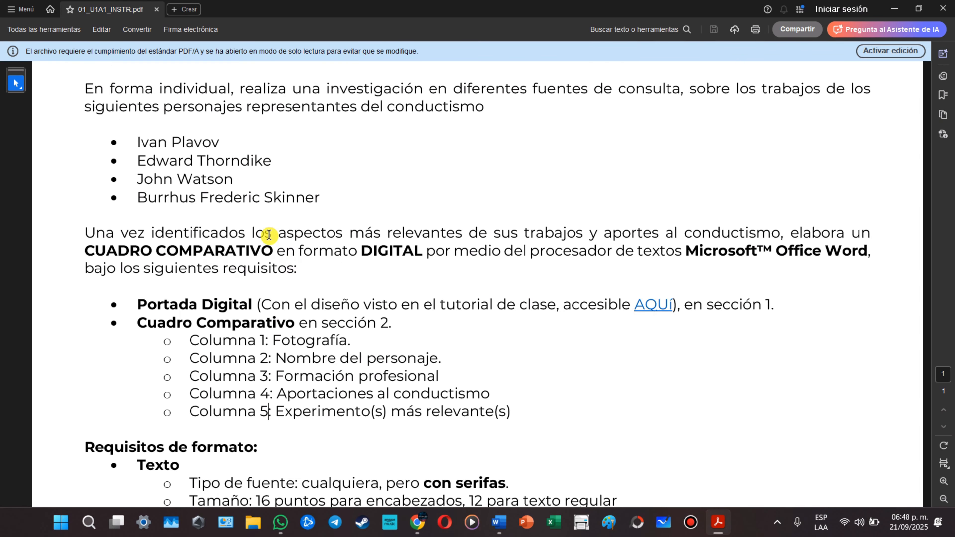
pyautogui.hotkey('alt', 'Tab')
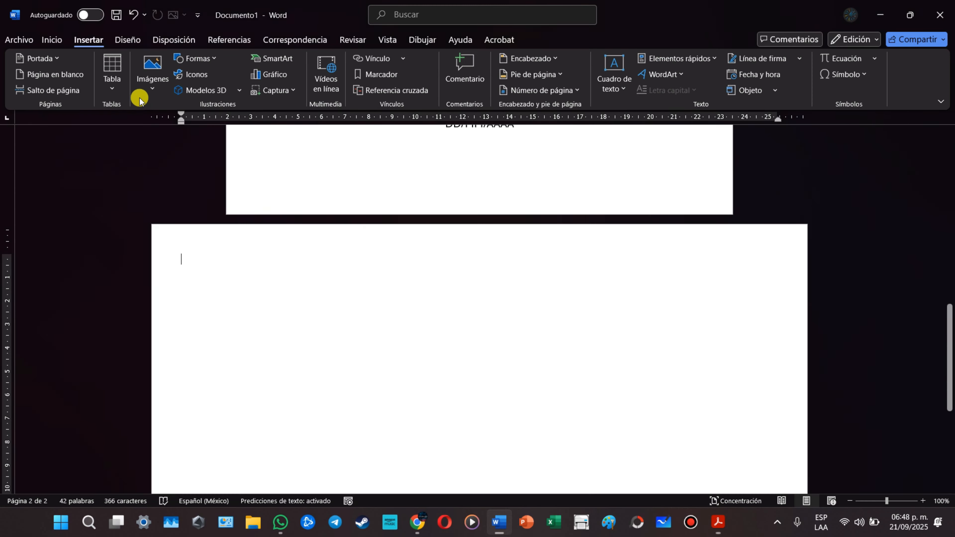
# Step: Try inserting a table with five columns and four rows on the first line of the landscape page, and undo it
pyautogui.click(113, 77)
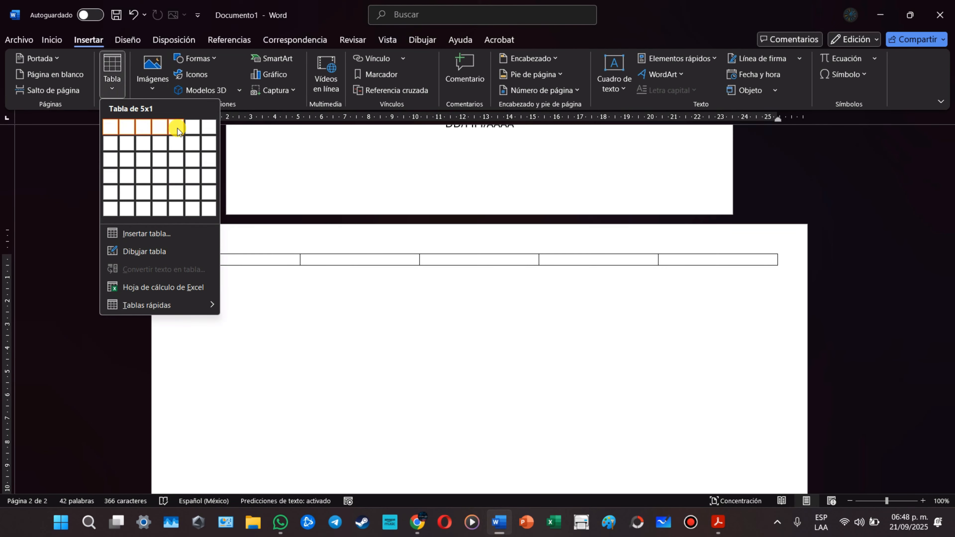
pyautogui.press('Escape')
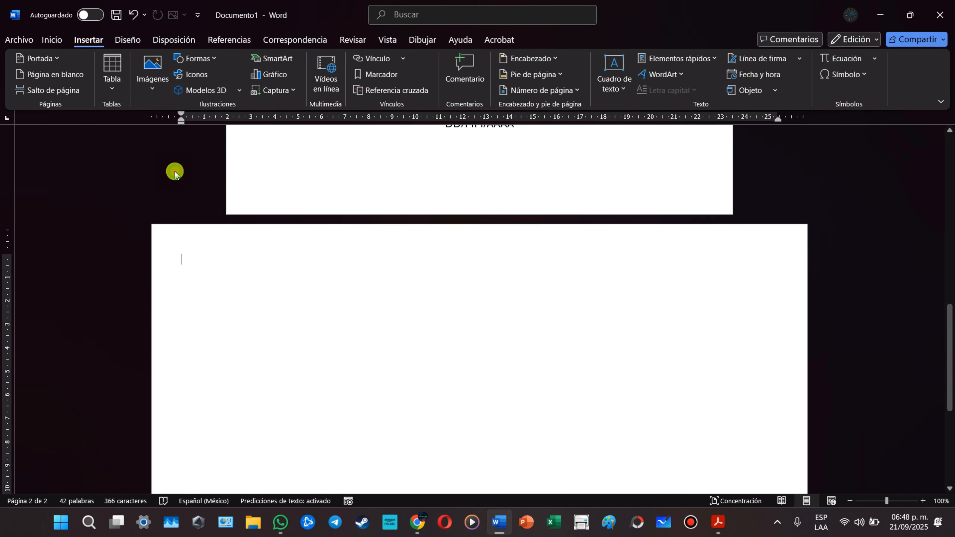
pyautogui.click(174, 172)
pyautogui.scroll(-2, 341, 299)
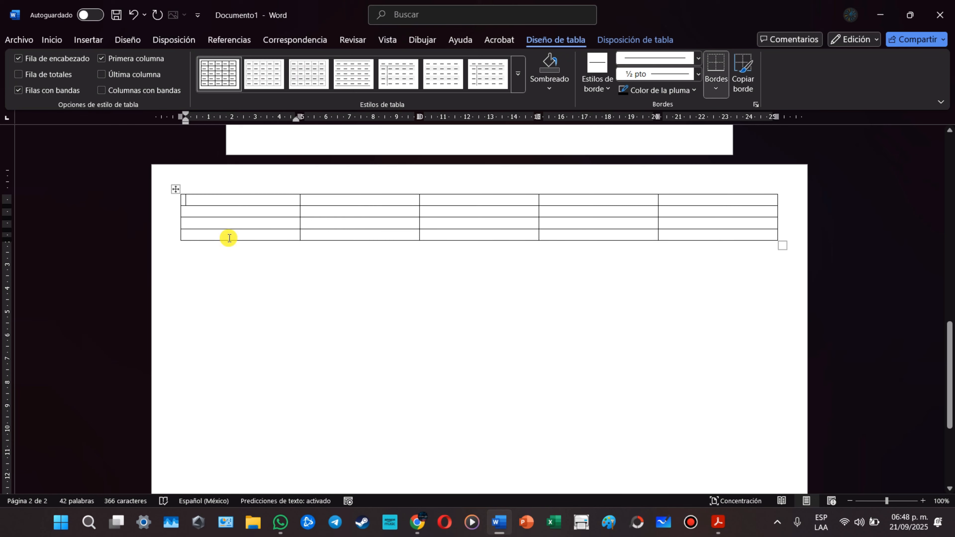
pyautogui.hotkey('ctrl', 'z')
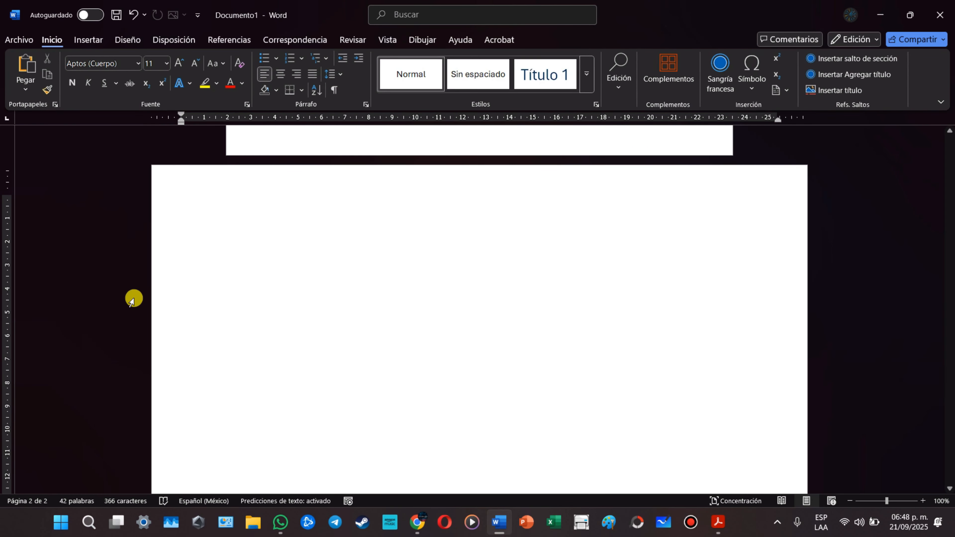
# Step: Insert a table with five columns and four rows on the landscape page, below a blank line
pyautogui.click(88, 39)
pyautogui.click(100, 67)
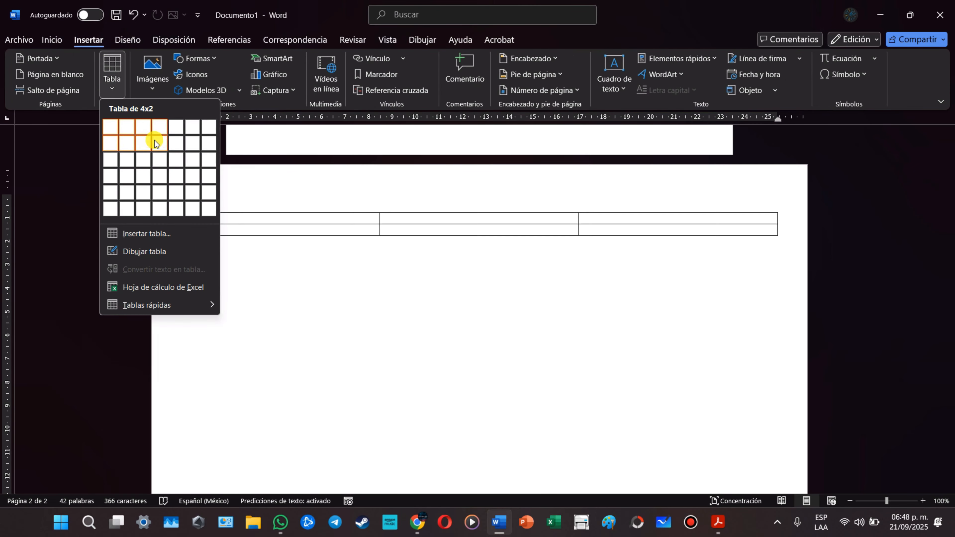
pyautogui.click(174, 179)
pyautogui.scroll(1, 383, 260)
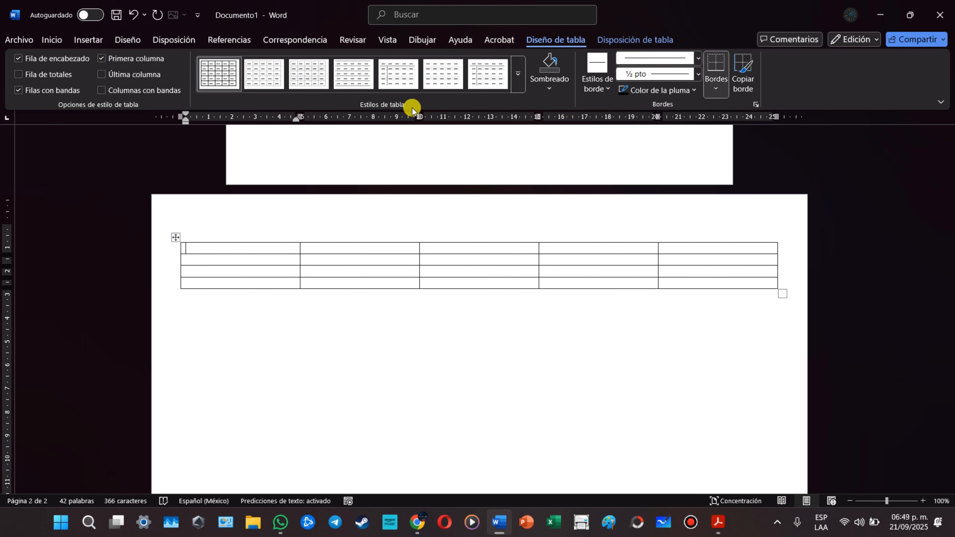
# Step: Apply the black "Tabla de cuadrícula 4" style to the whole comparative table
pyautogui.click(176, 237)
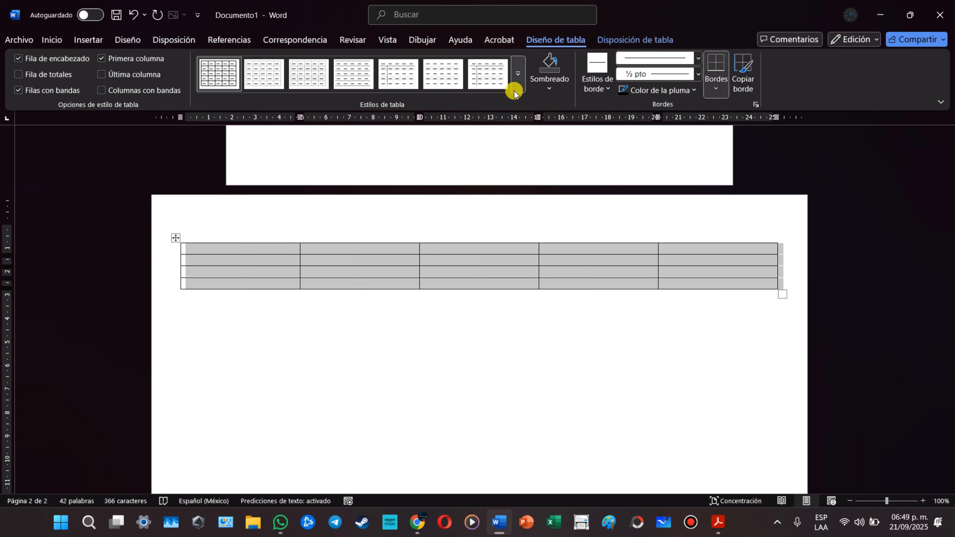
pyautogui.click(514, 75)
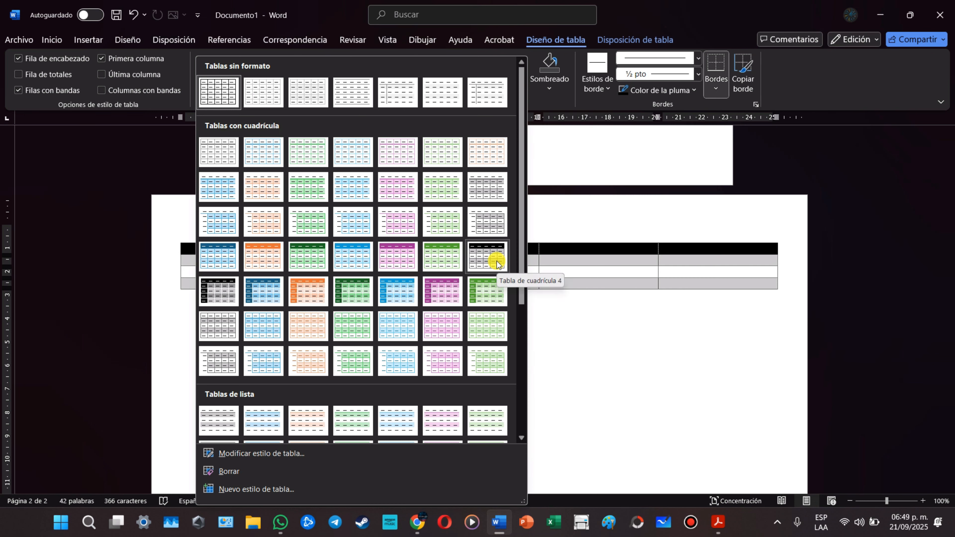
pyautogui.click(485, 254)
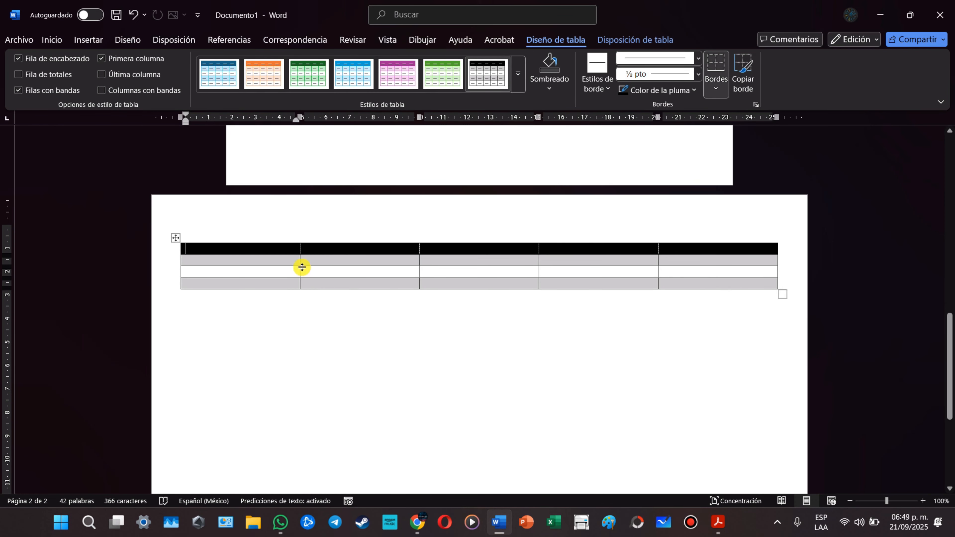
# Step: Select the entire comparative table on the landscape page
pyautogui.click(279, 261)
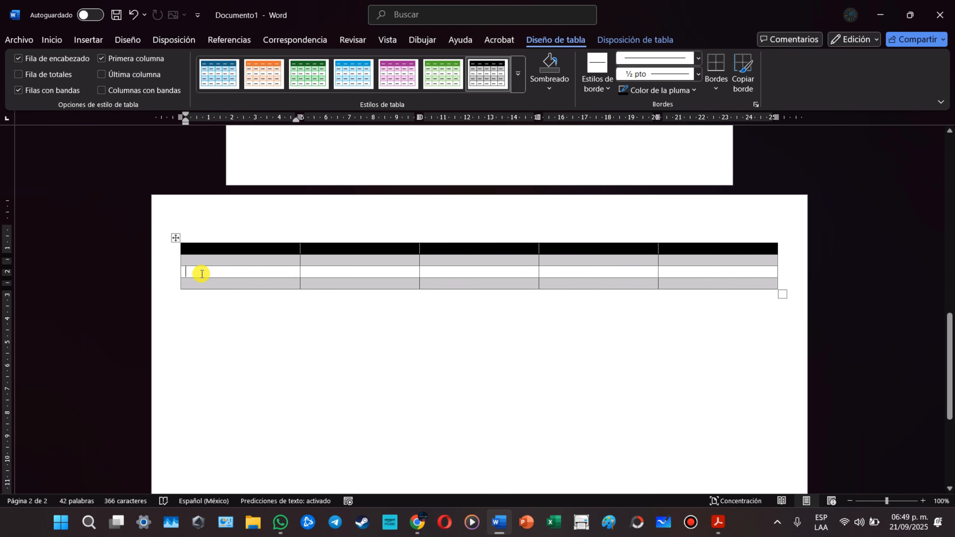
pyautogui.click(183, 271)
pyautogui.click(175, 237)
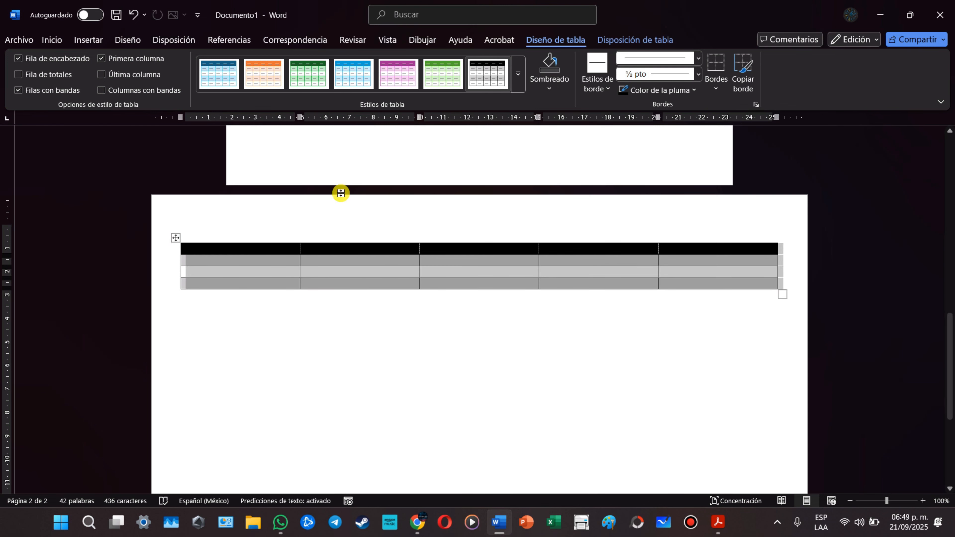
pyautogui.click(194, 267)
pyautogui.click(227, 302)
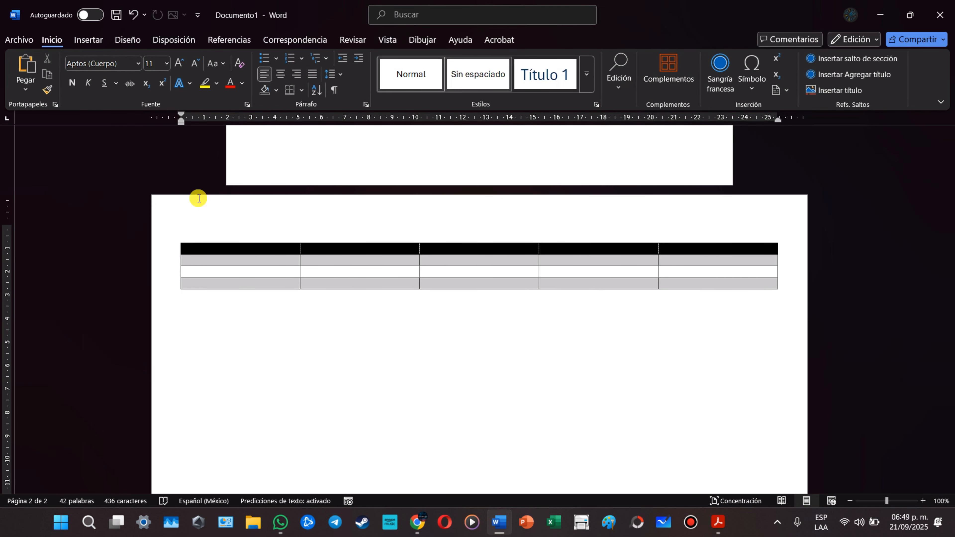
pyautogui.click(176, 238)
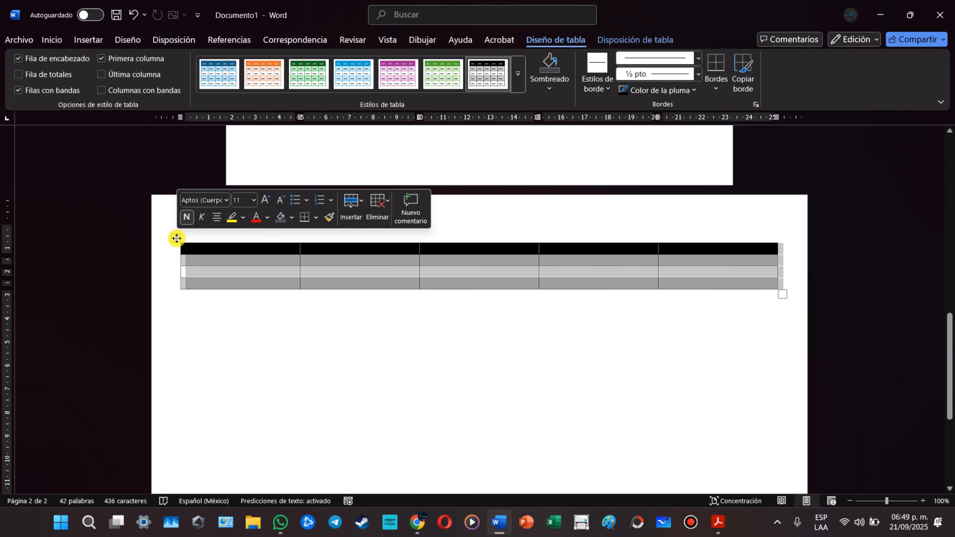